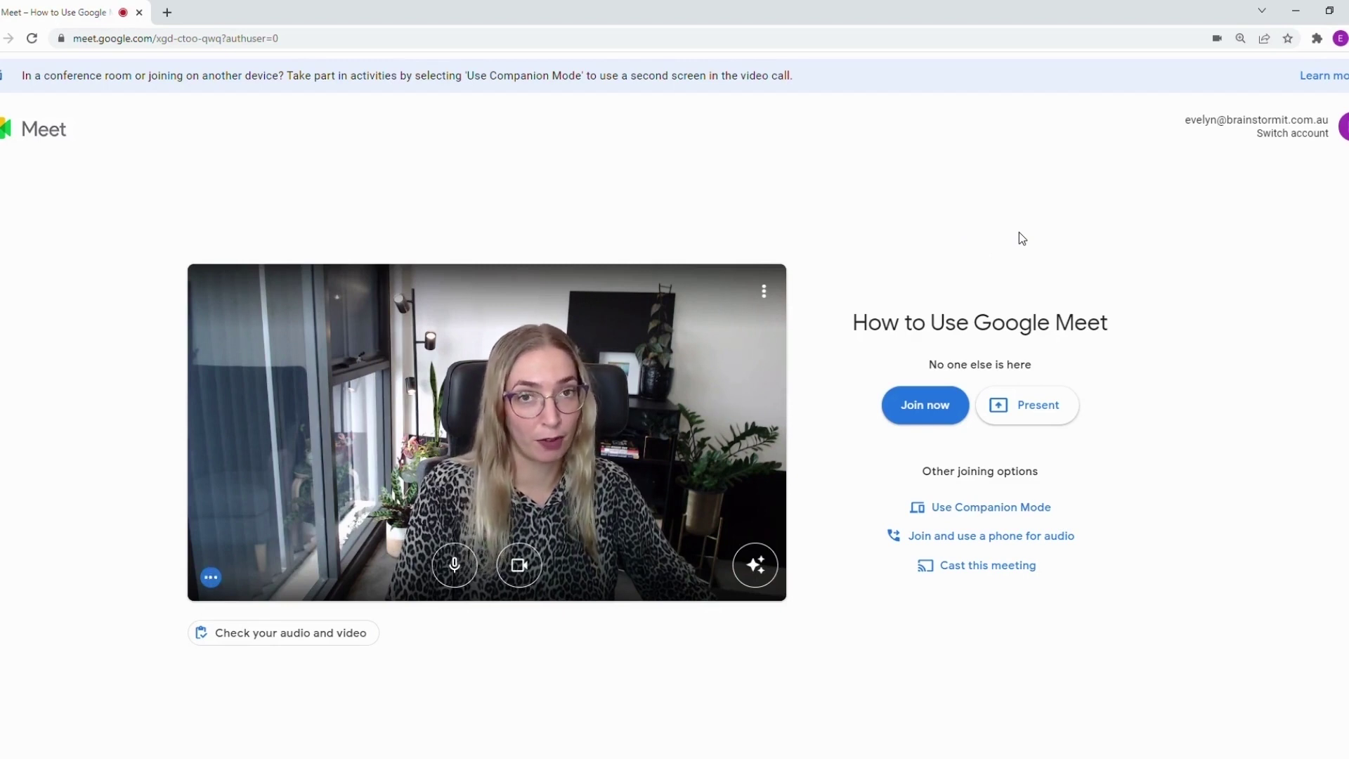
# Check the dial-in details for using a phone for audio, close them and join the "How to Use Google Meet" meeting
pyautogui.click(934, 537)
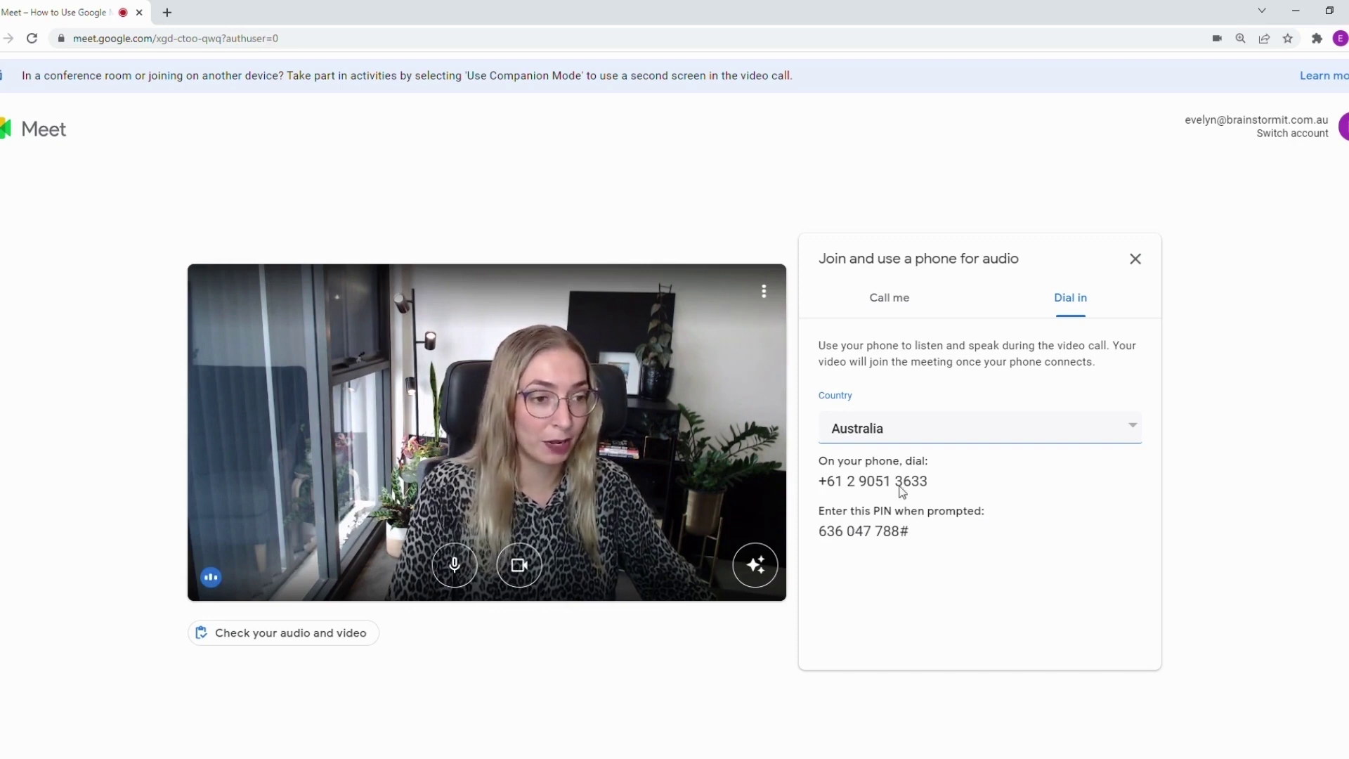
pyautogui.click(1150, 262)
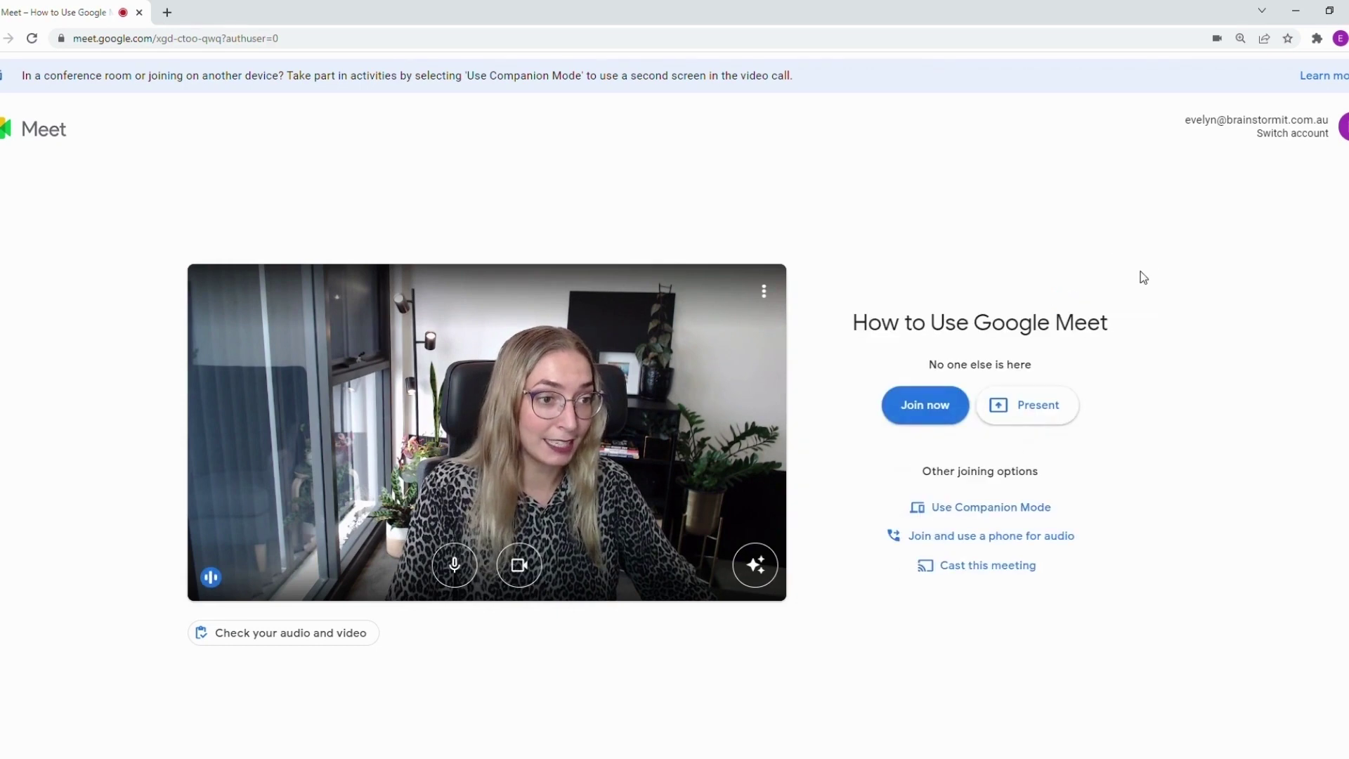
pyautogui.click(932, 420)
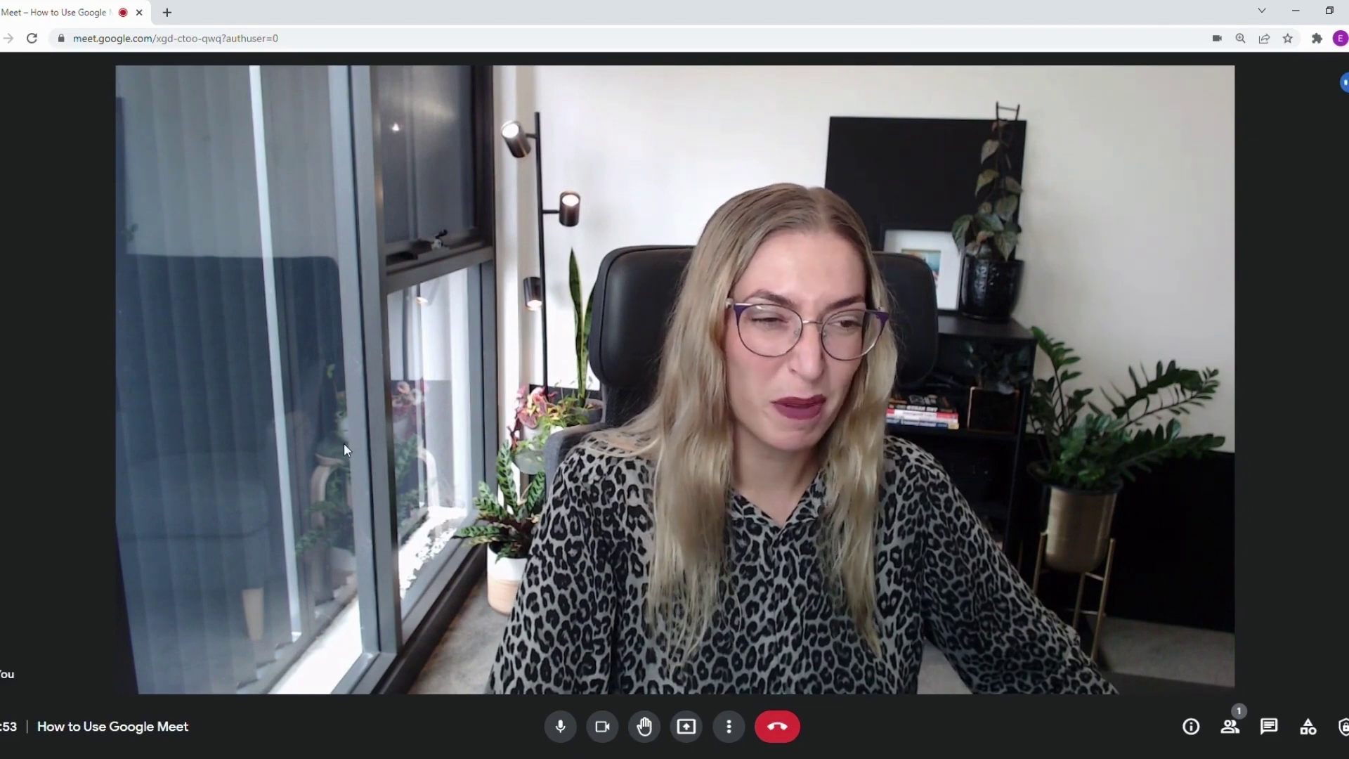
# Mute and unmute the microphone twice
pyautogui.click(560, 727)
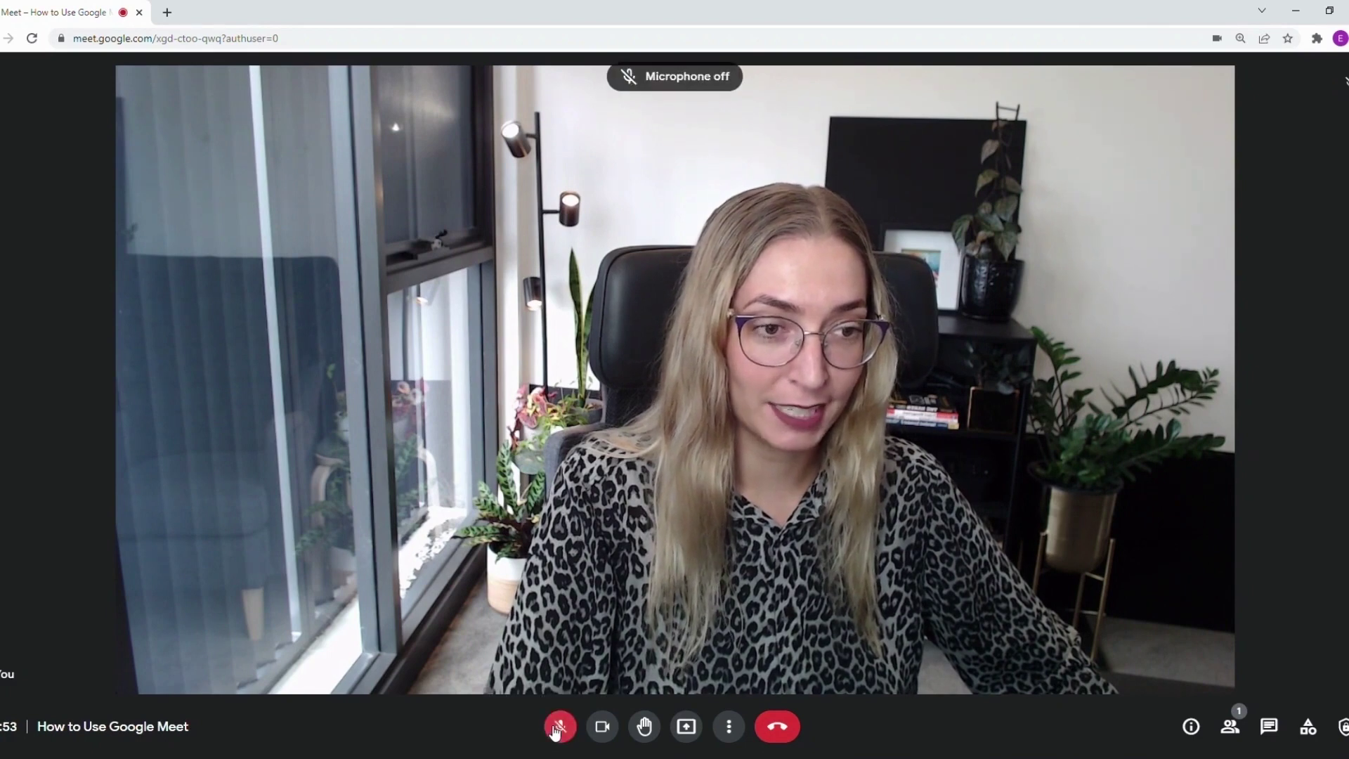
pyautogui.click(557, 728)
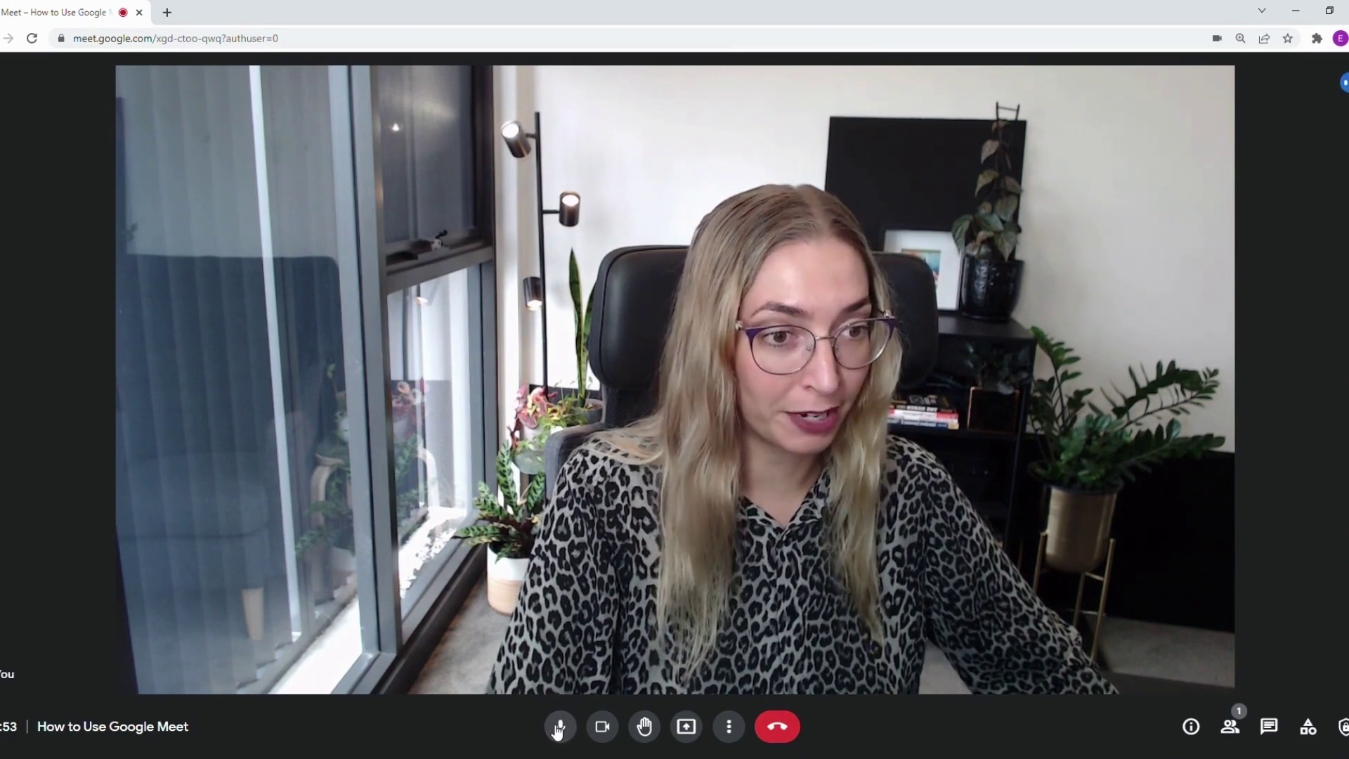
pyautogui.click(560, 728)
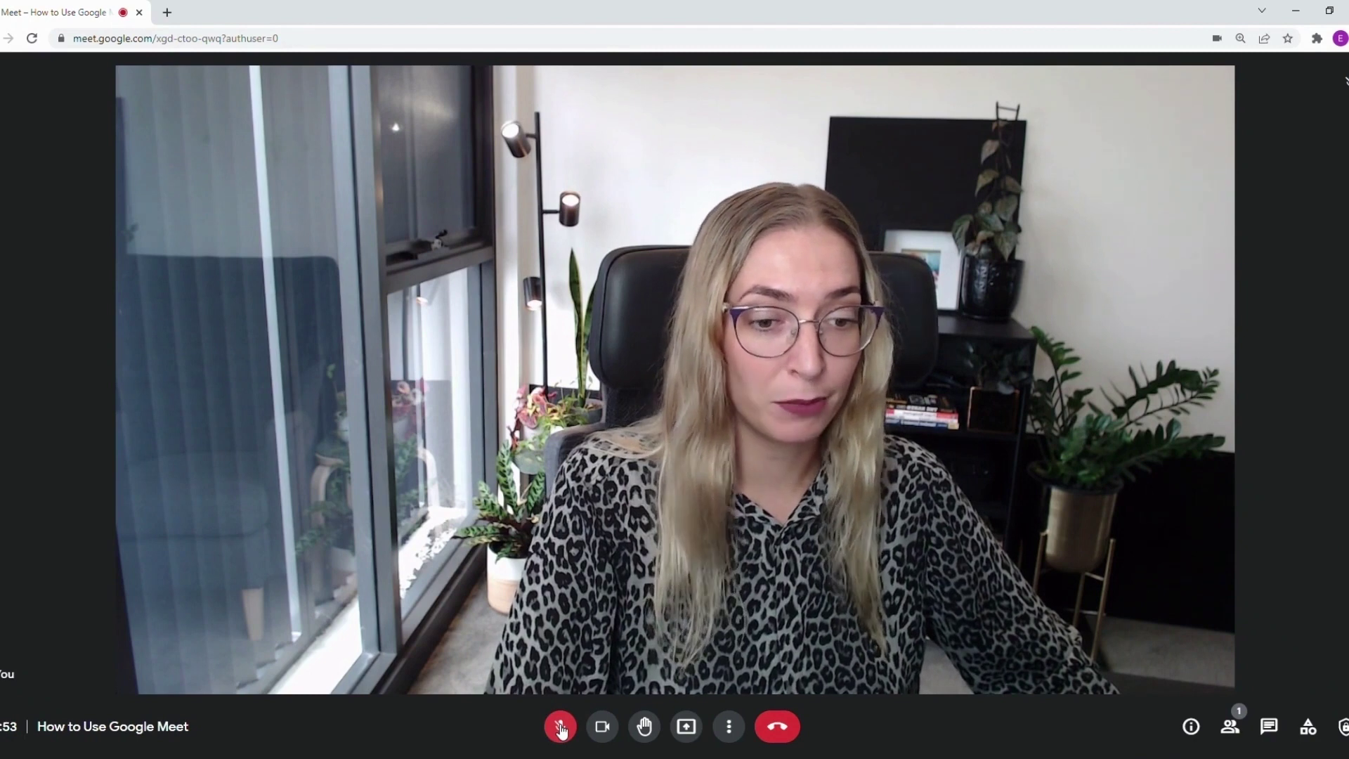
pyautogui.click(560, 728)
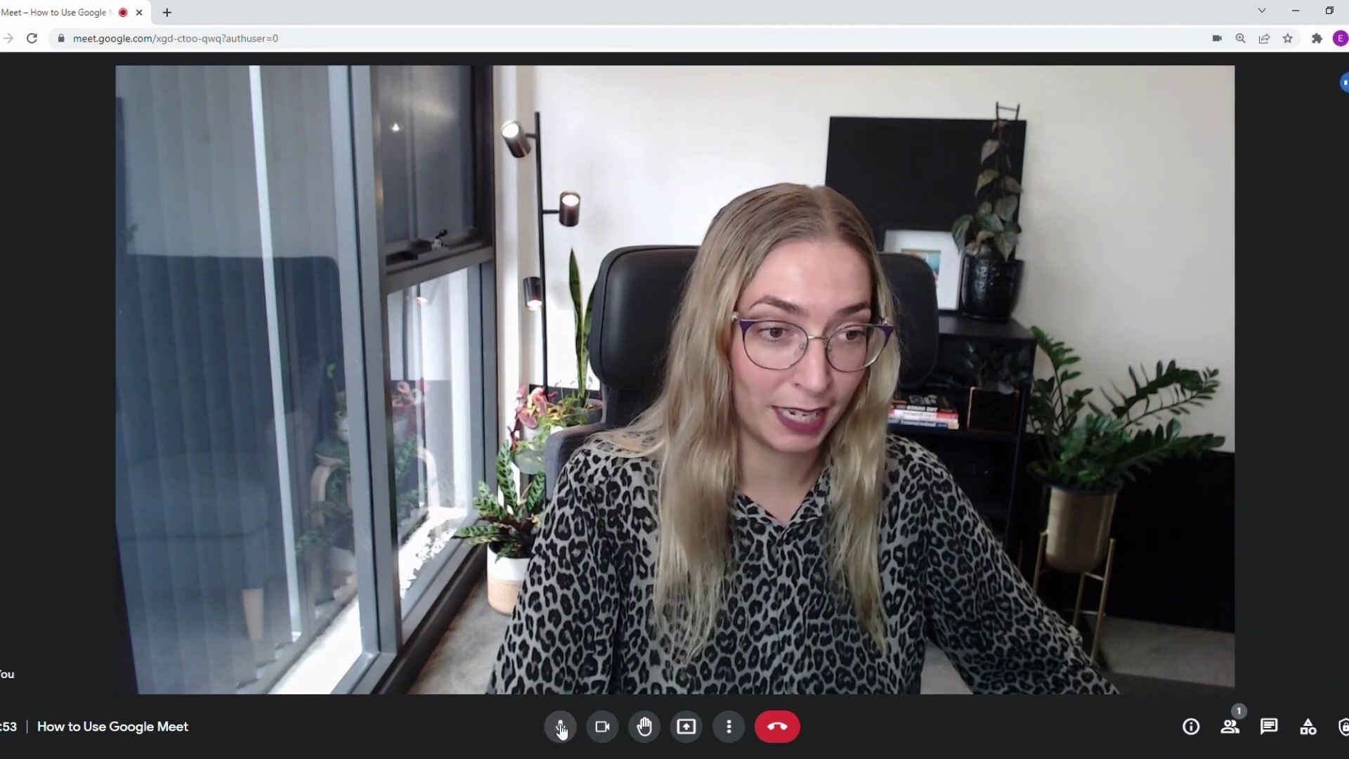
# Toggle the camera, and raise and lower the hand in the call
pyautogui.click(601, 728)
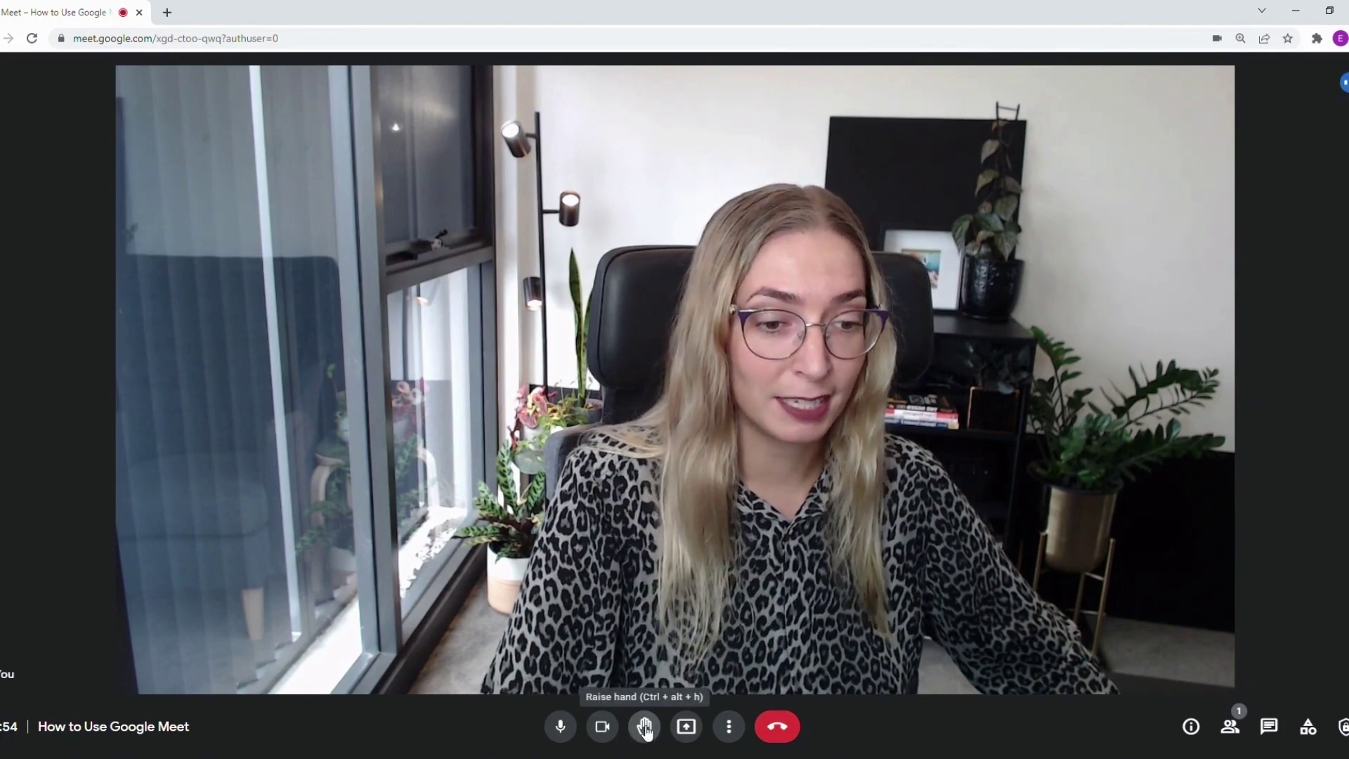
pyautogui.click(645, 728)
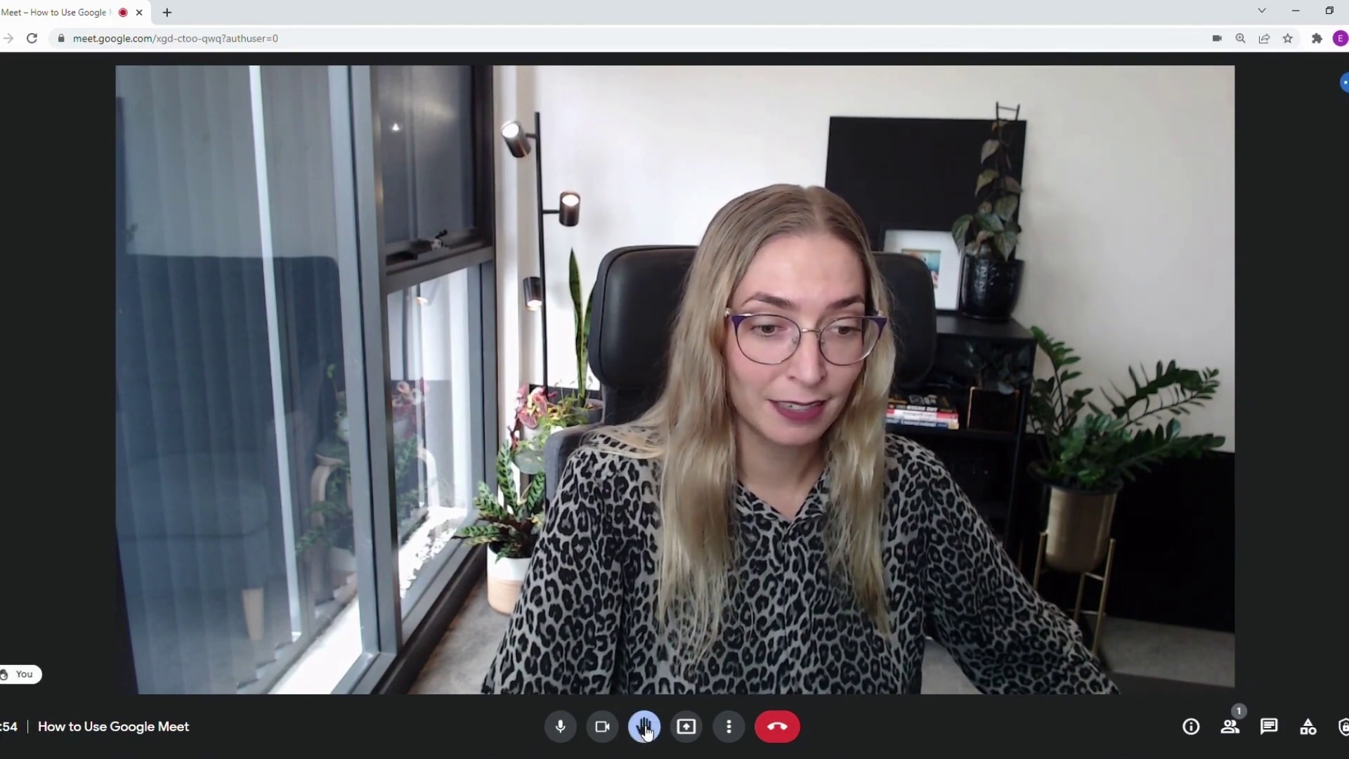
pyautogui.click(645, 730)
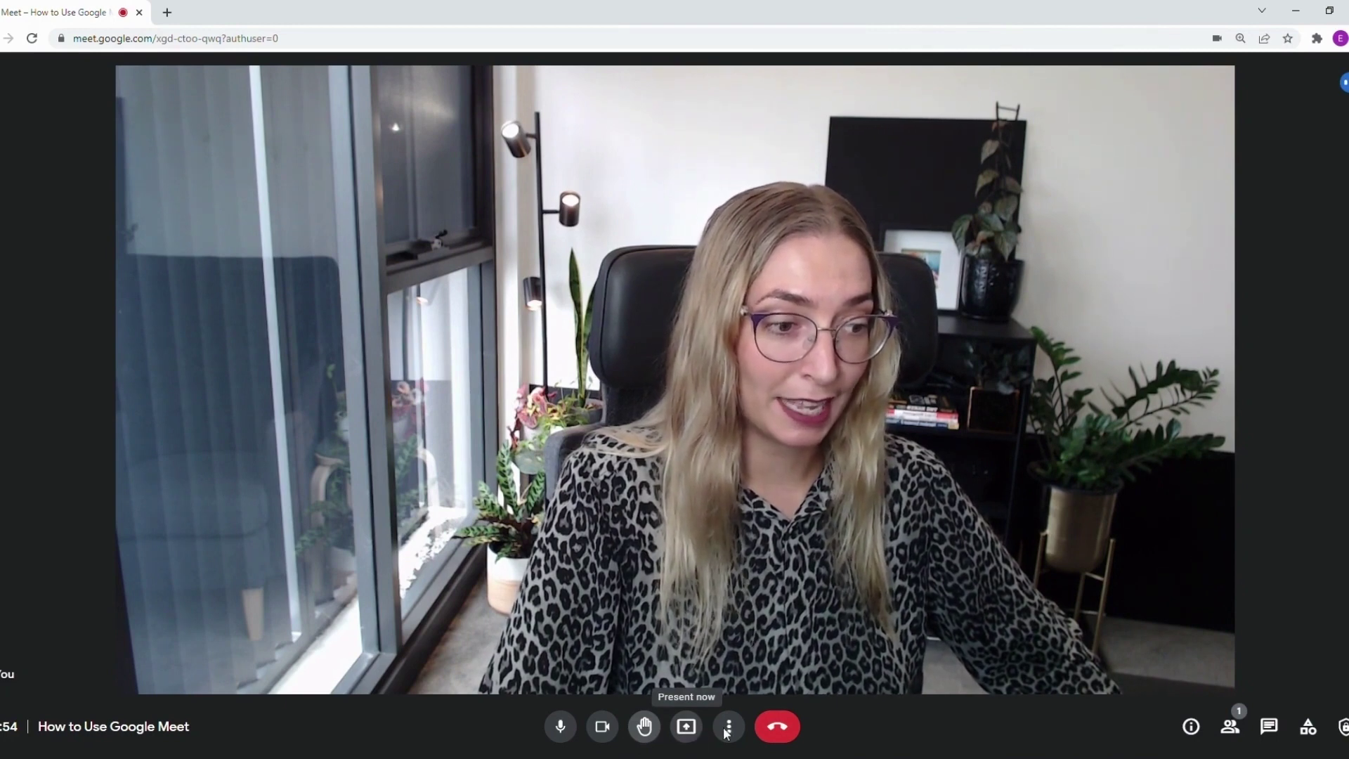
# Send everyone an in-call message that greets the host by name and asks "can you repeat that?"
pyautogui.click(1270, 728)
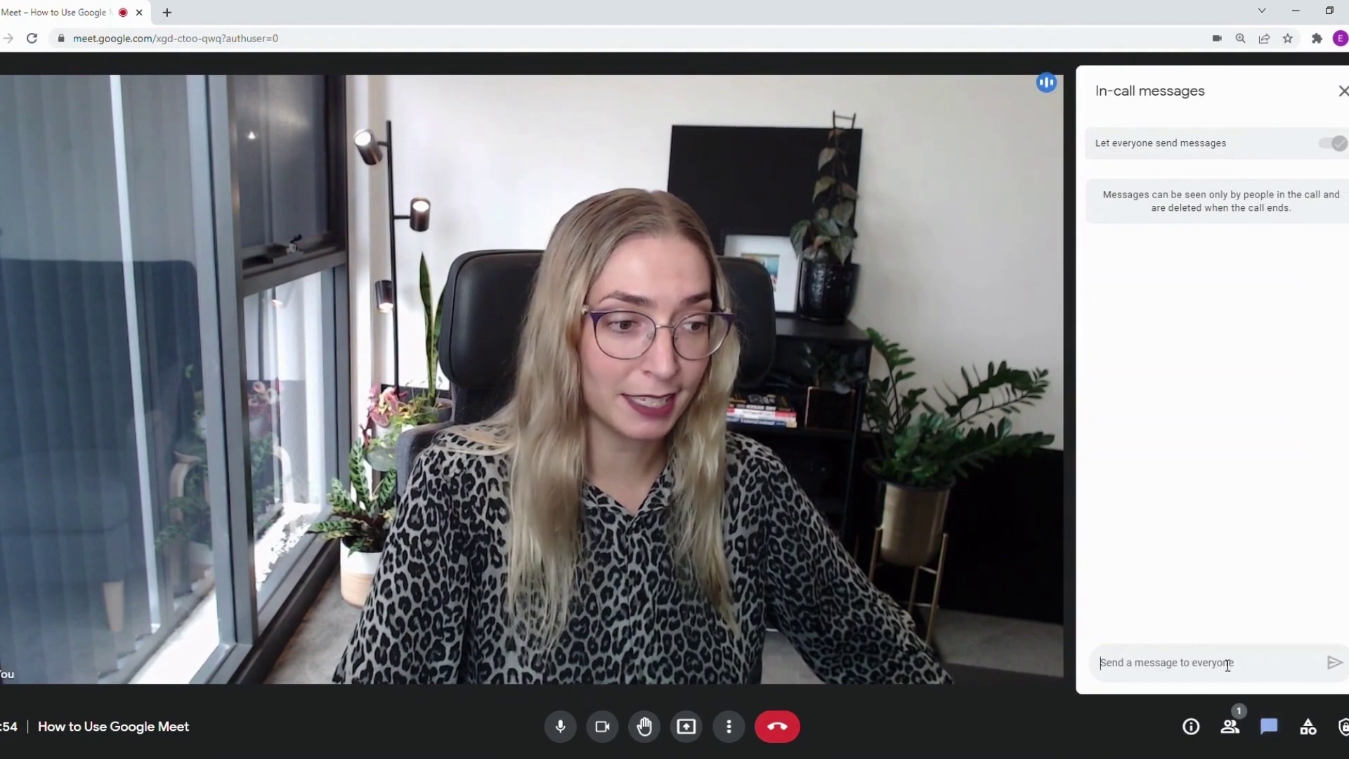
pyautogui.write('Hi Ev can you repea')
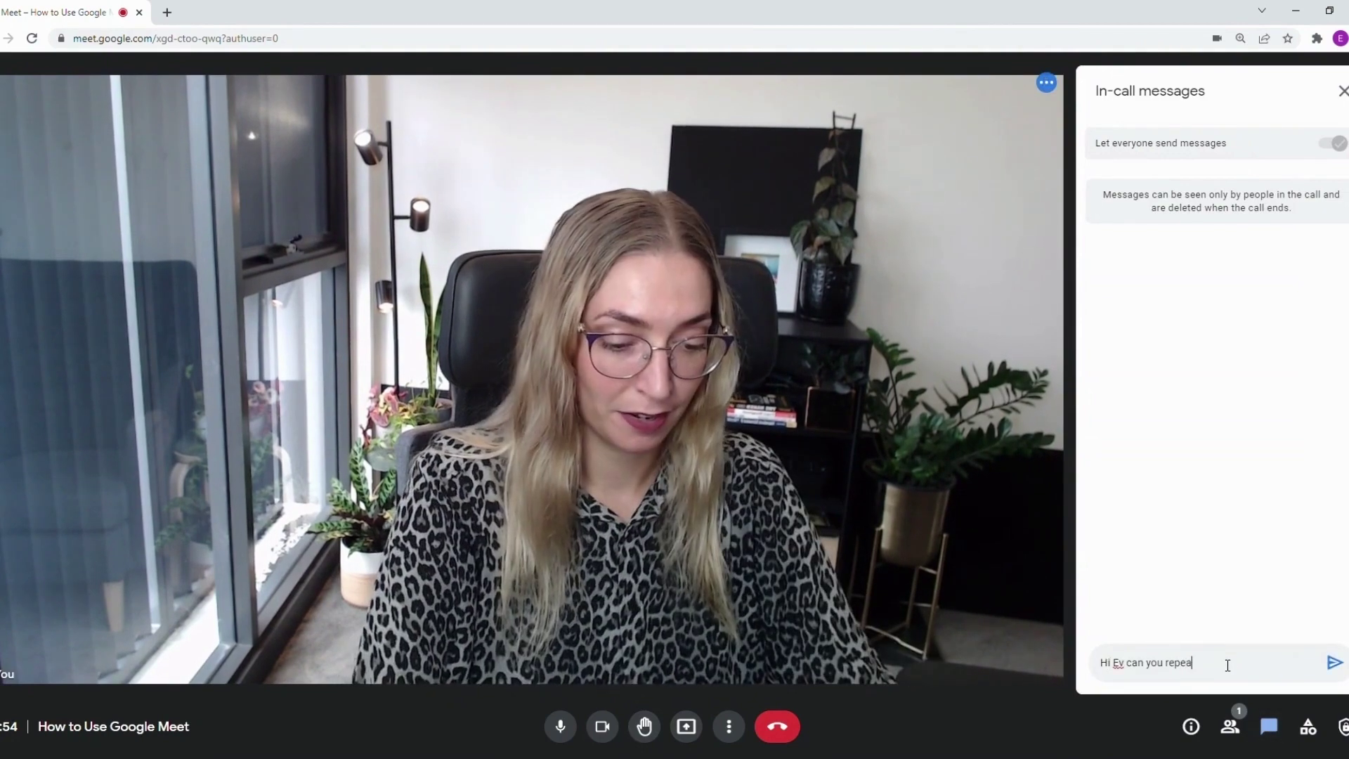
pyautogui.write('t that?')
pyautogui.press('Return')
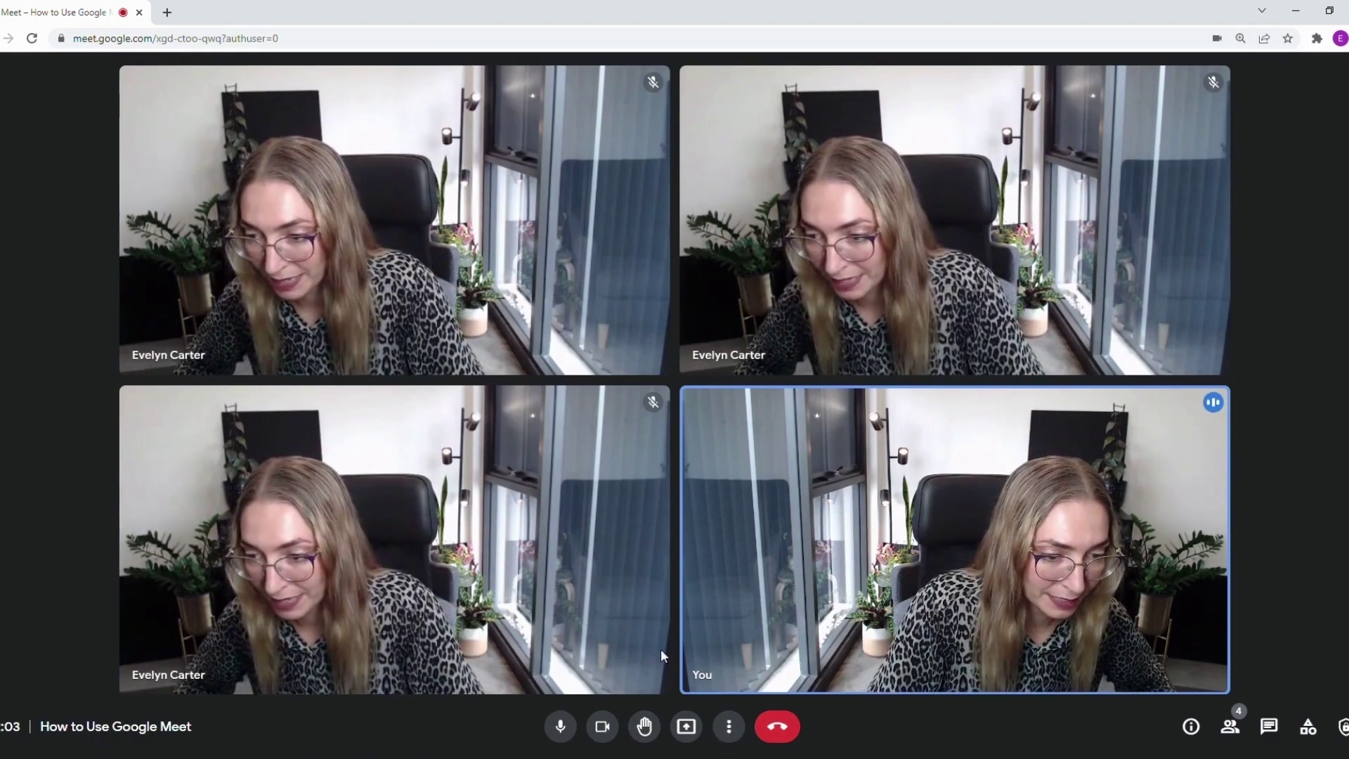
# Switch the meeting layout to Spotlight, Sidebar and Tiled in turn, and finish by selecting Spotlight
pyautogui.click(728, 726)
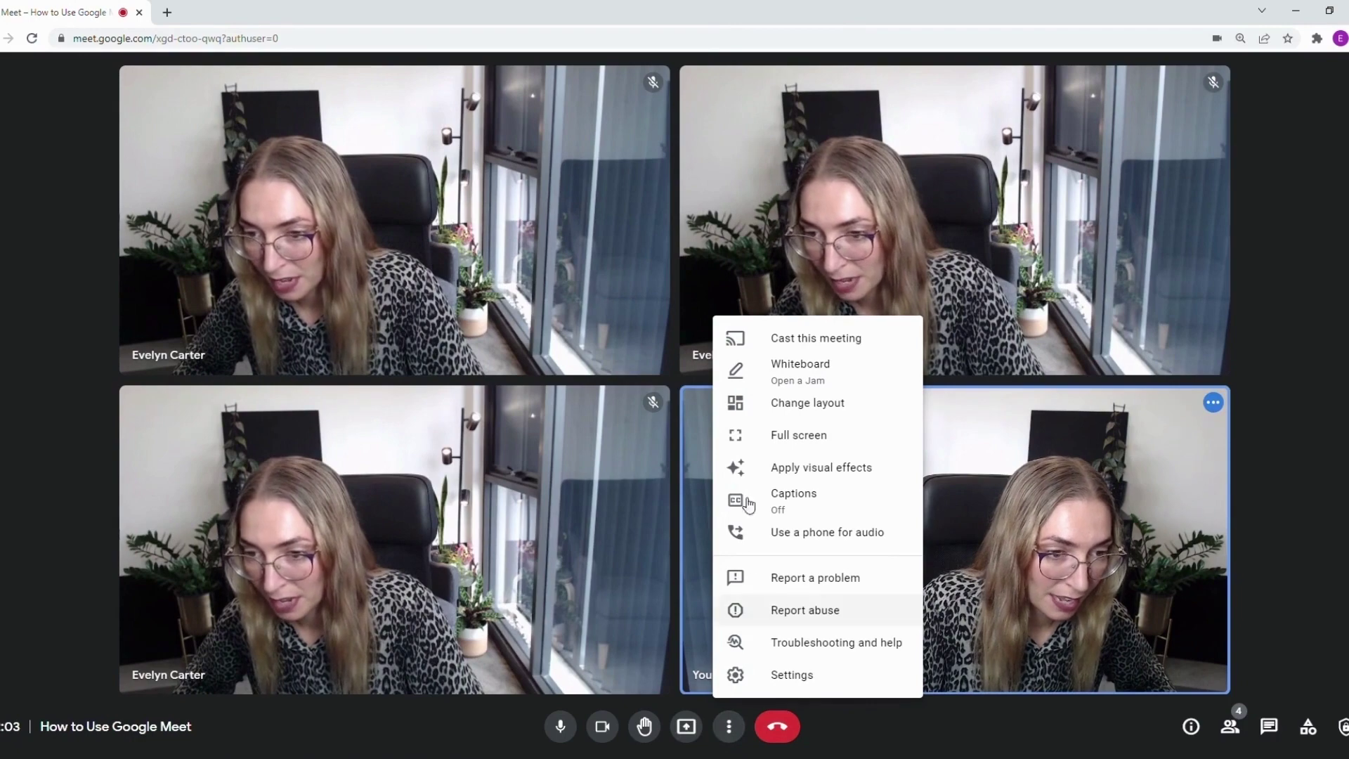
pyautogui.click(777, 407)
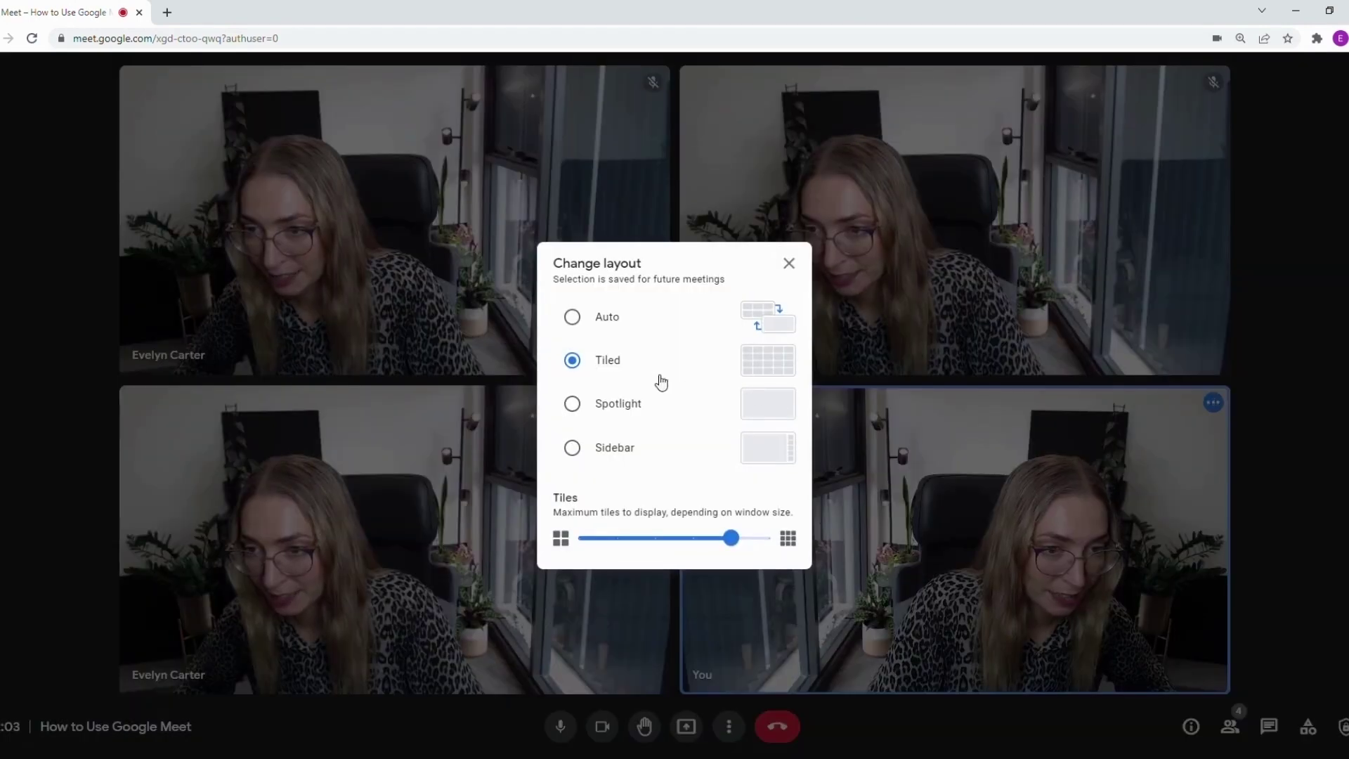
pyautogui.click(598, 411)
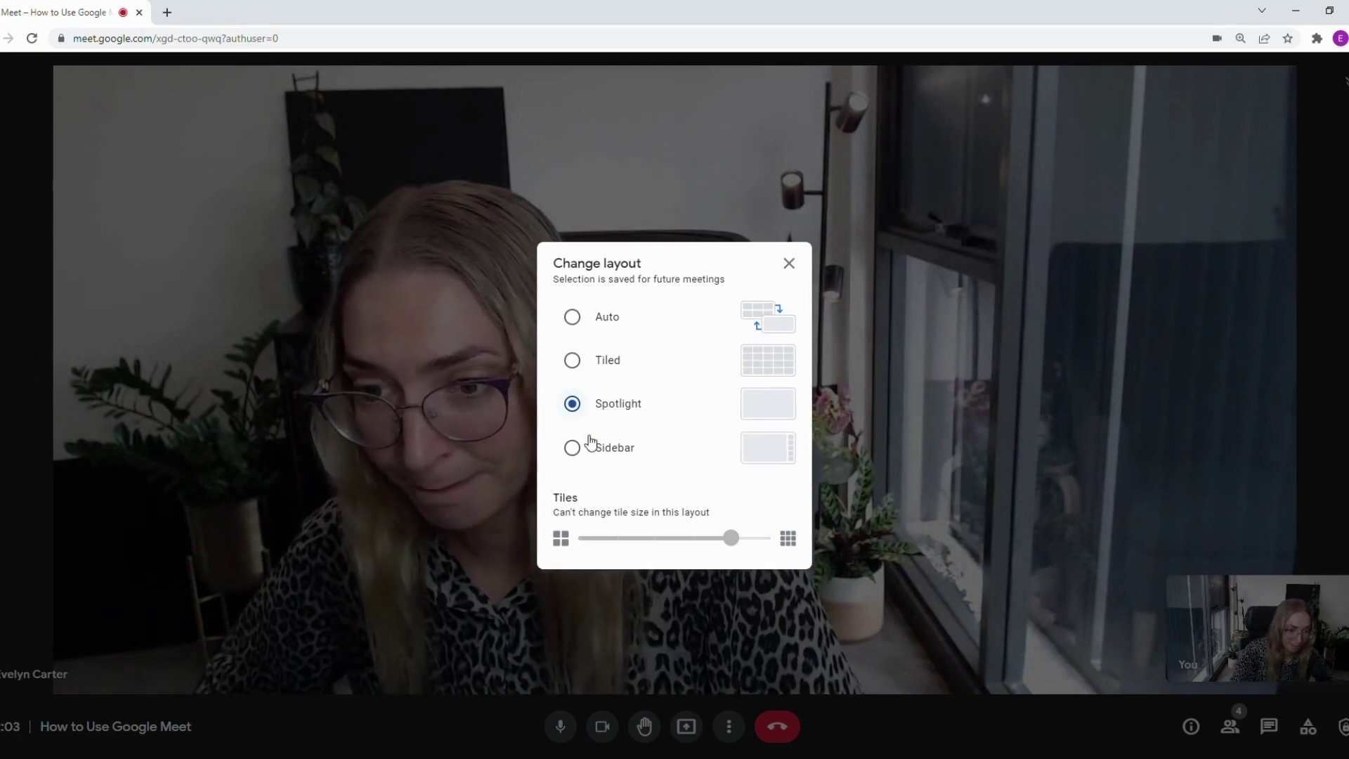
pyautogui.click(573, 449)
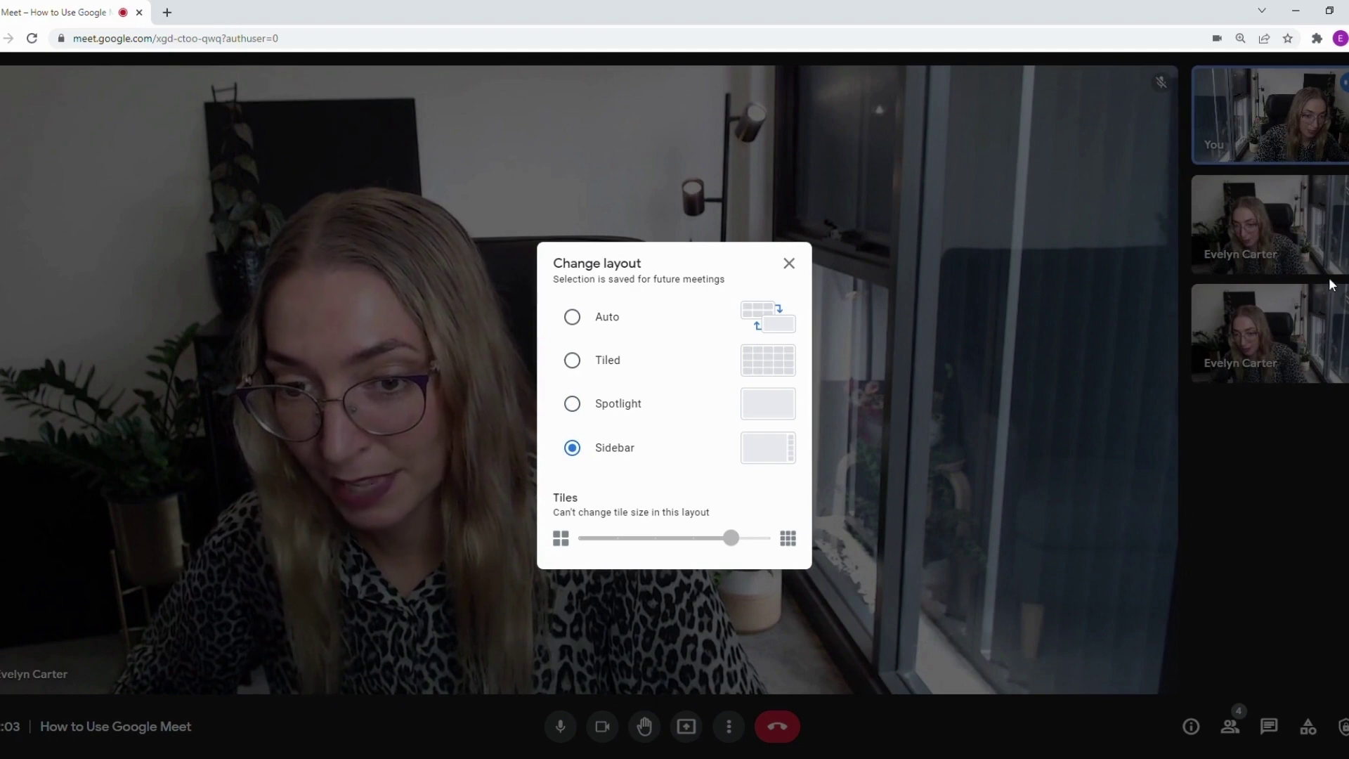
pyautogui.click(573, 361)
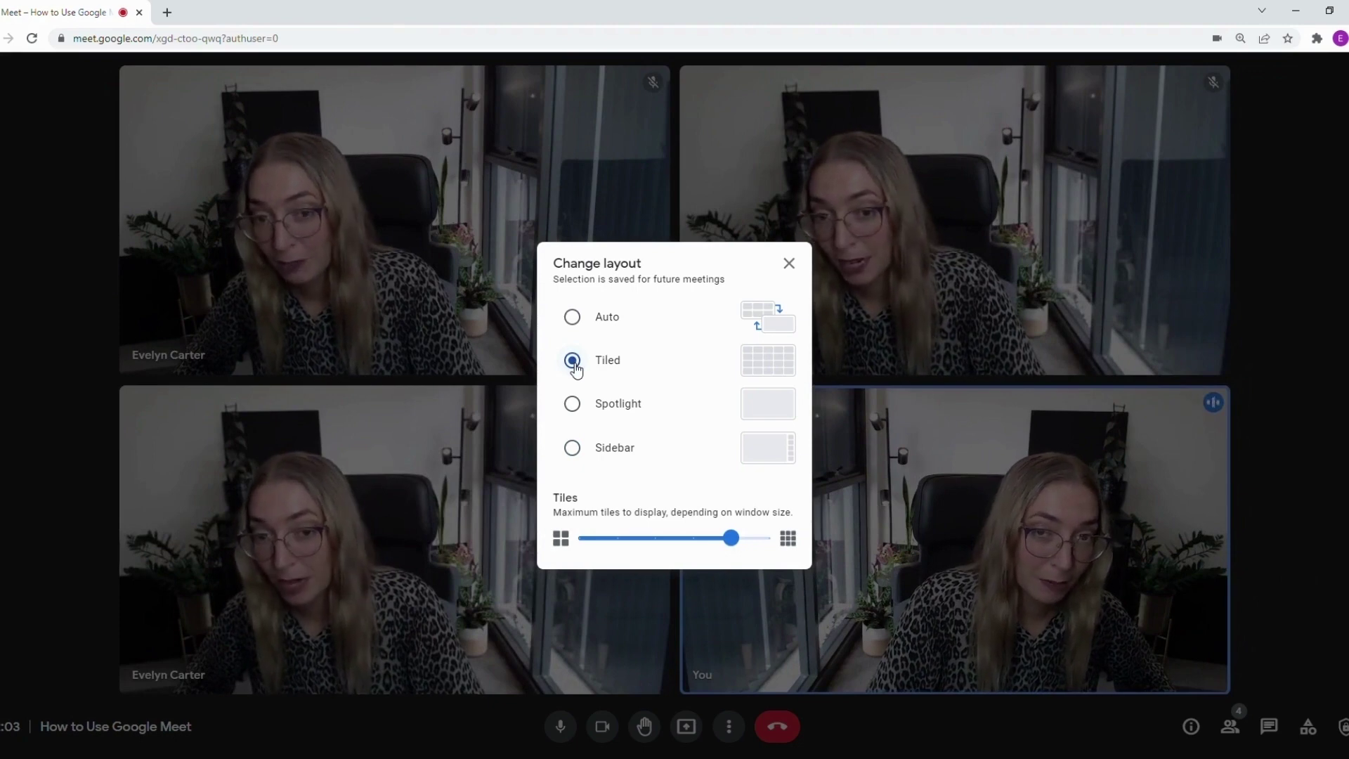
pyautogui.click(581, 413)
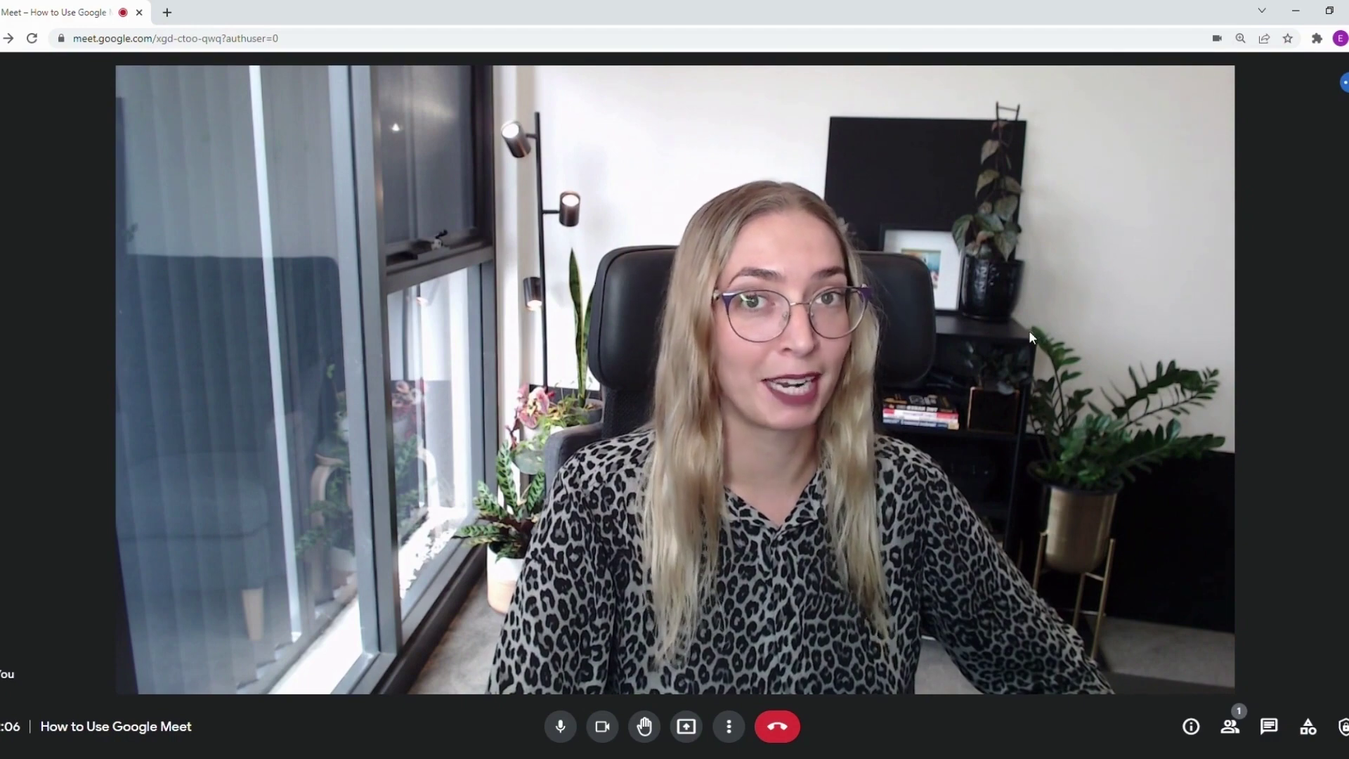
# Present the entire screen to the meeting, sharing Screen 1
pyautogui.click(687, 728)
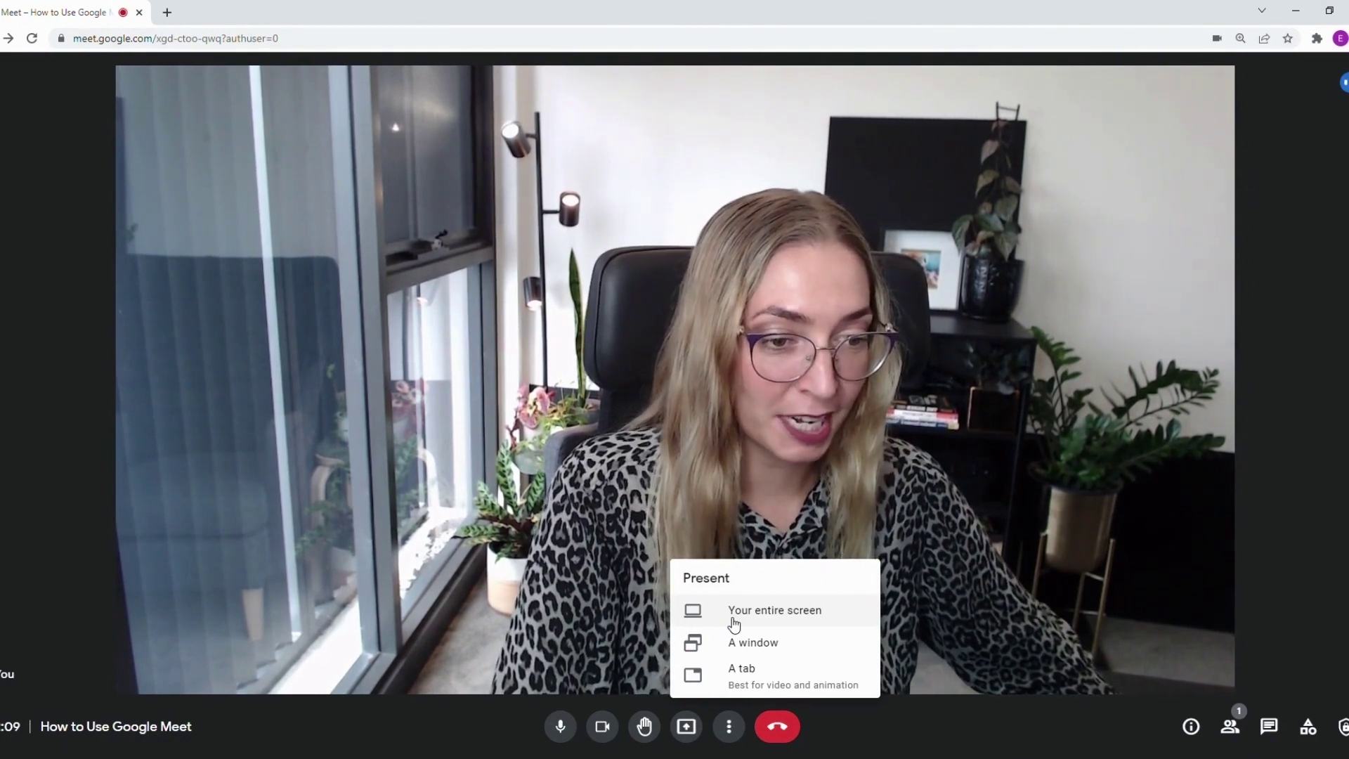
pyautogui.click(734, 624)
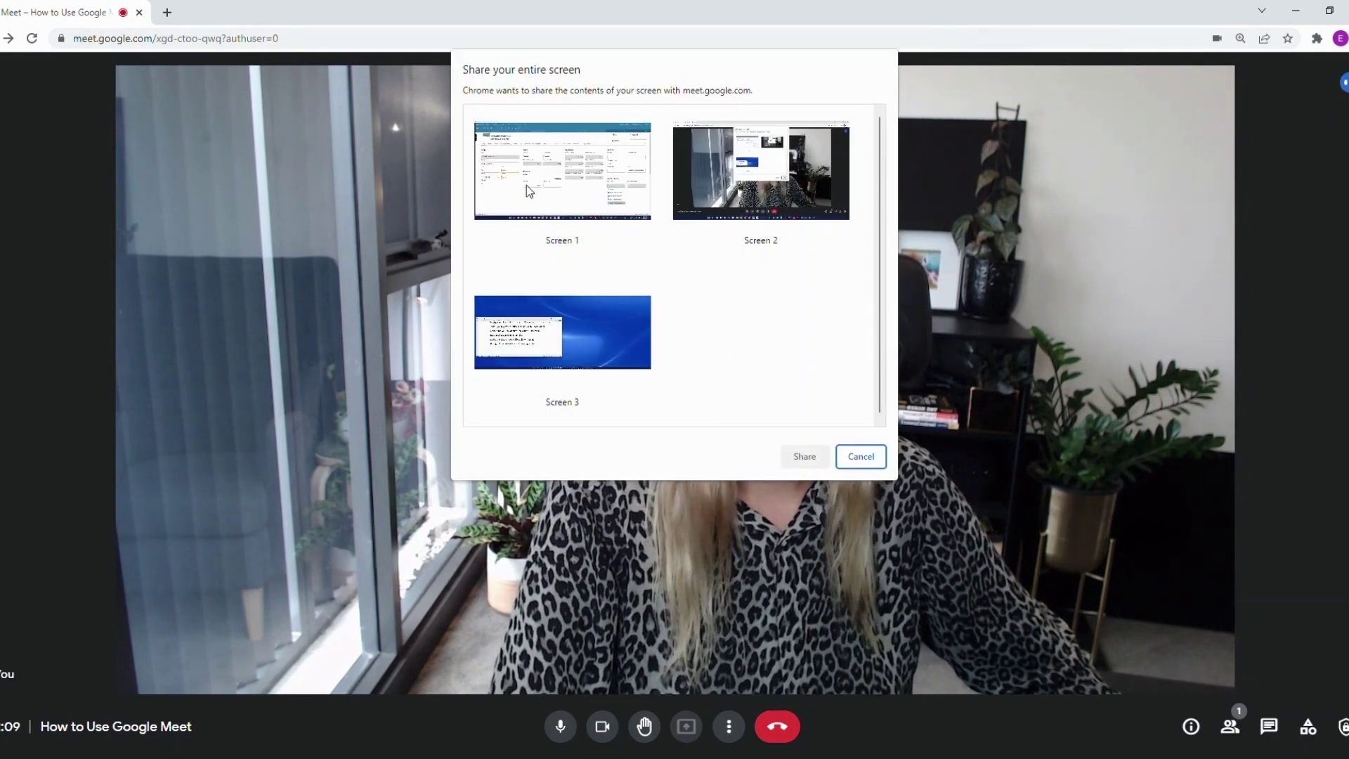
pyautogui.click(592, 261)
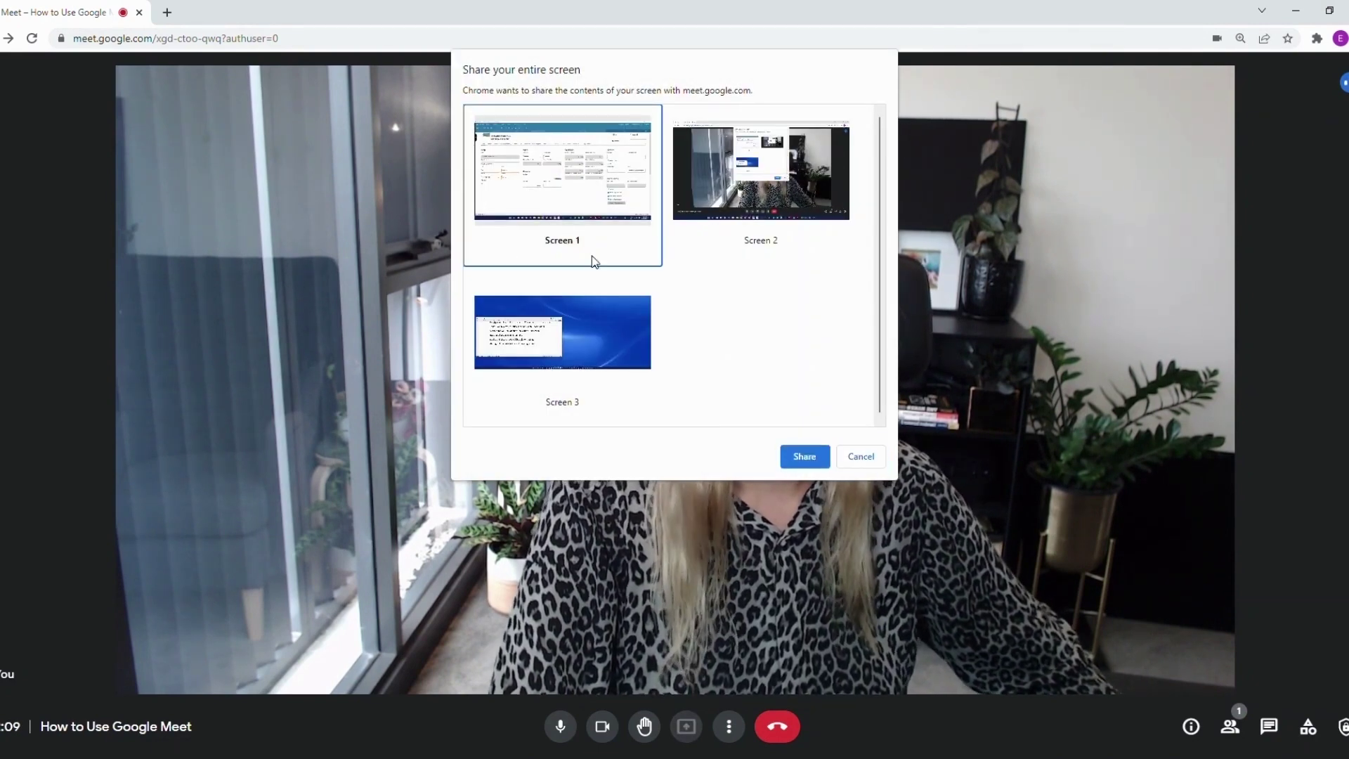
pyautogui.click(805, 459)
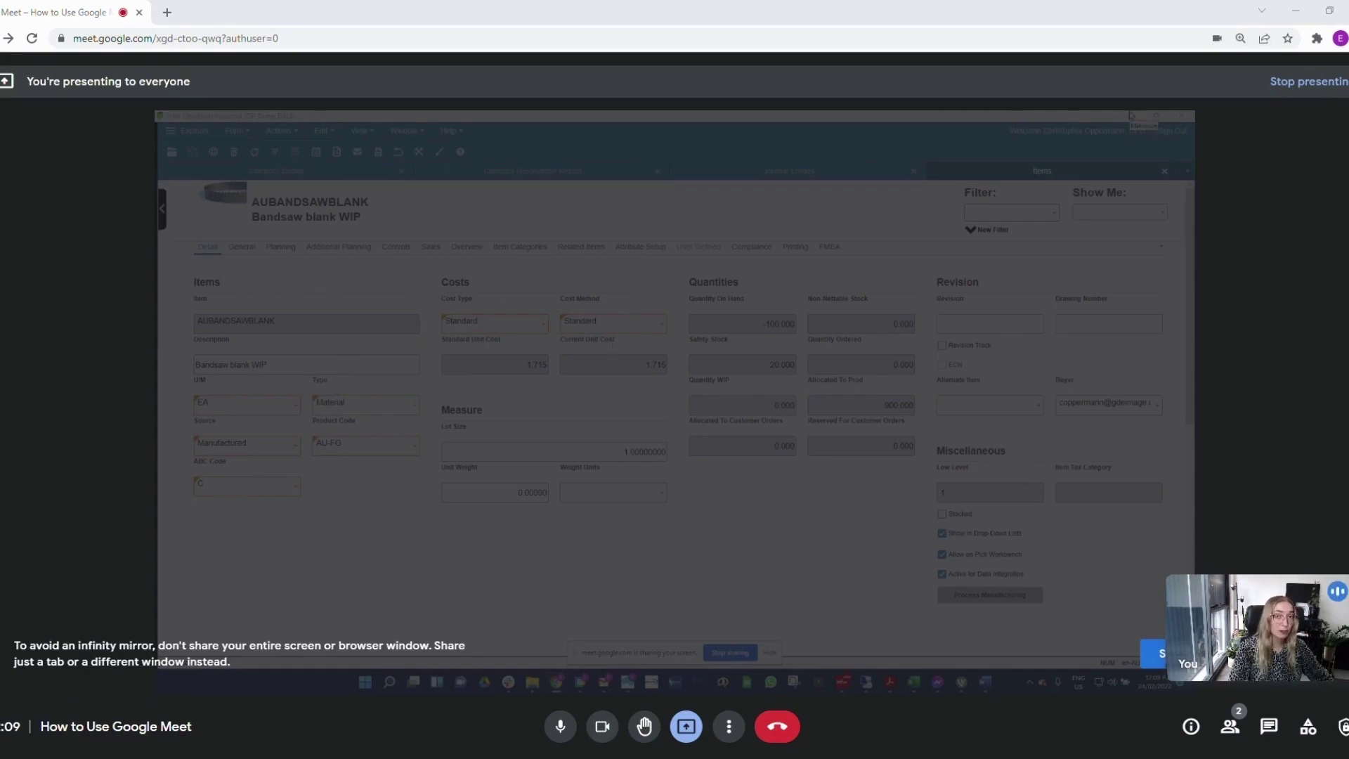
# Minimise the Items application window on the shared screen and stop presenting
pyautogui.click(1132, 115)
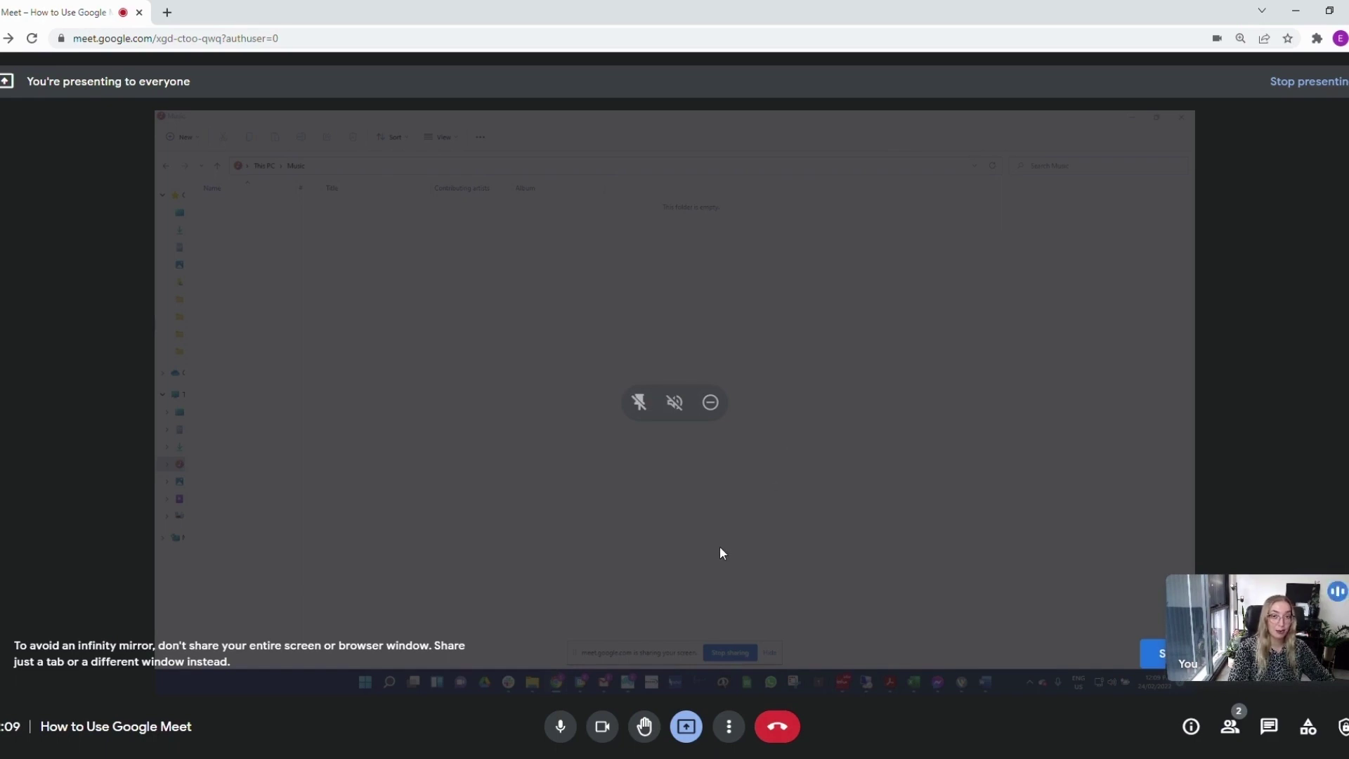
pyautogui.click(687, 726)
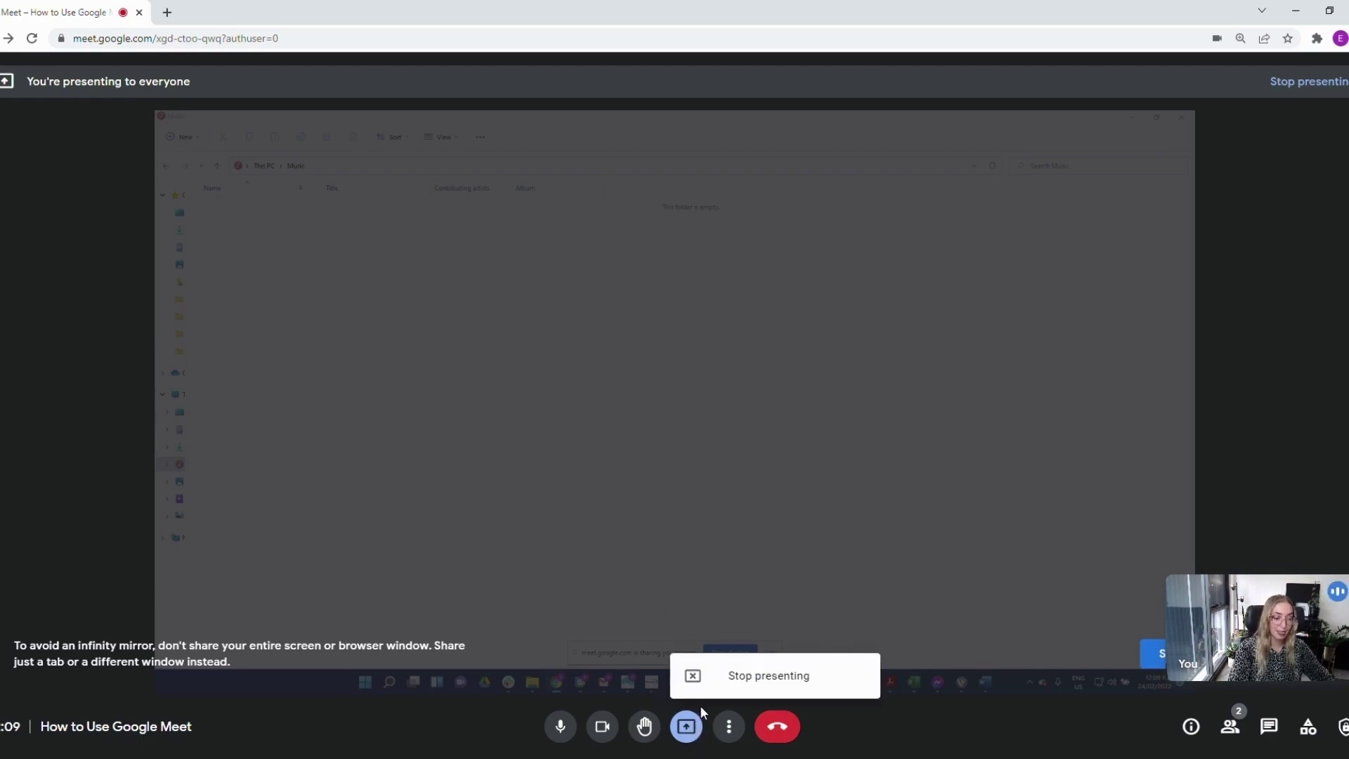
pyautogui.click(731, 676)
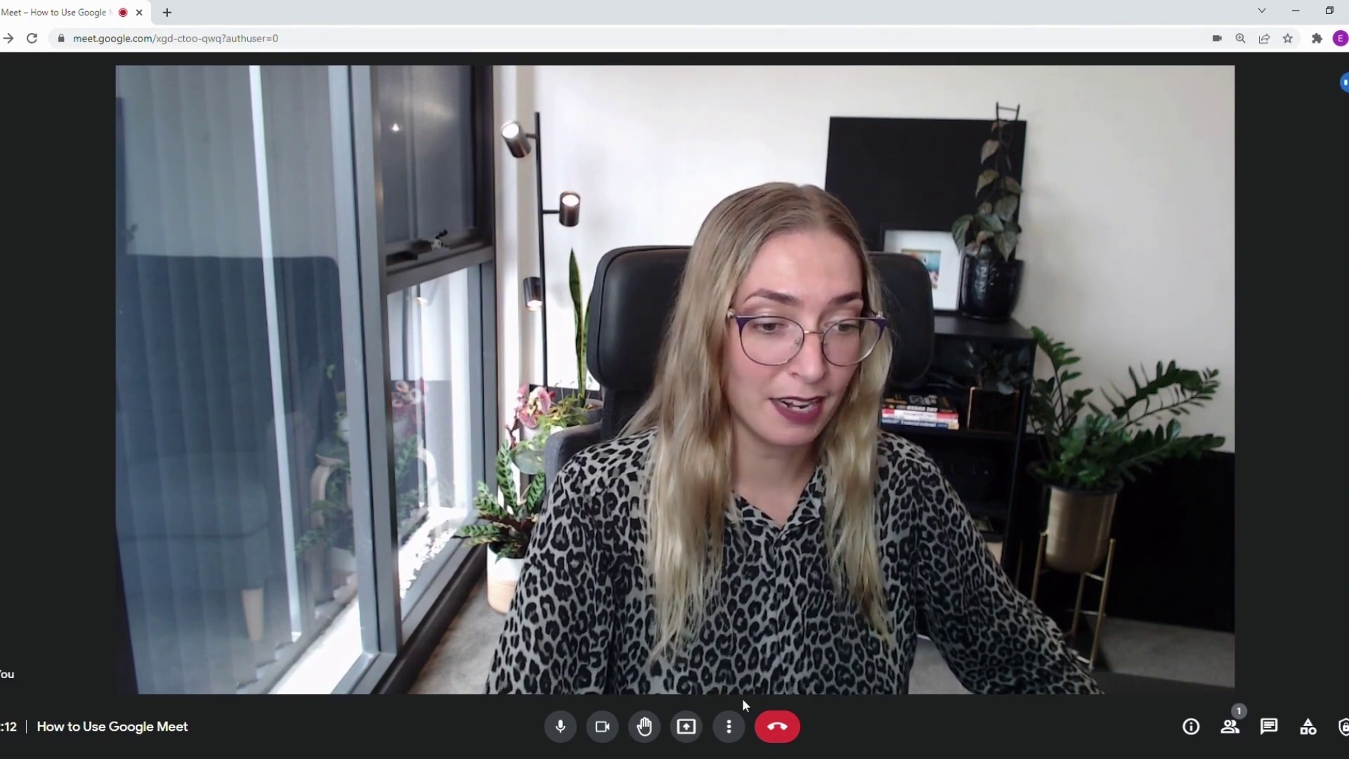
# Present only a single application window, sharing the Infor CloudSuite window with the meeting
pyautogui.click(687, 727)
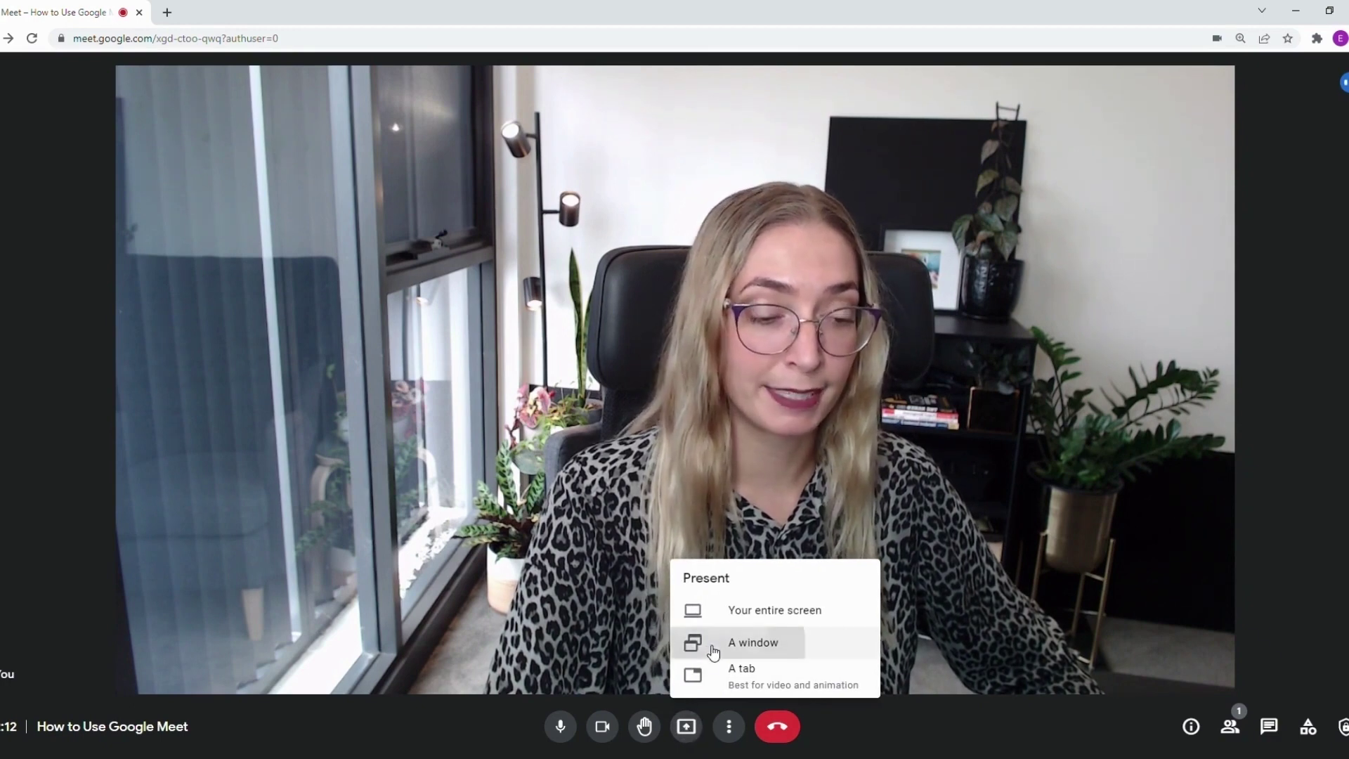
pyautogui.click(714, 651)
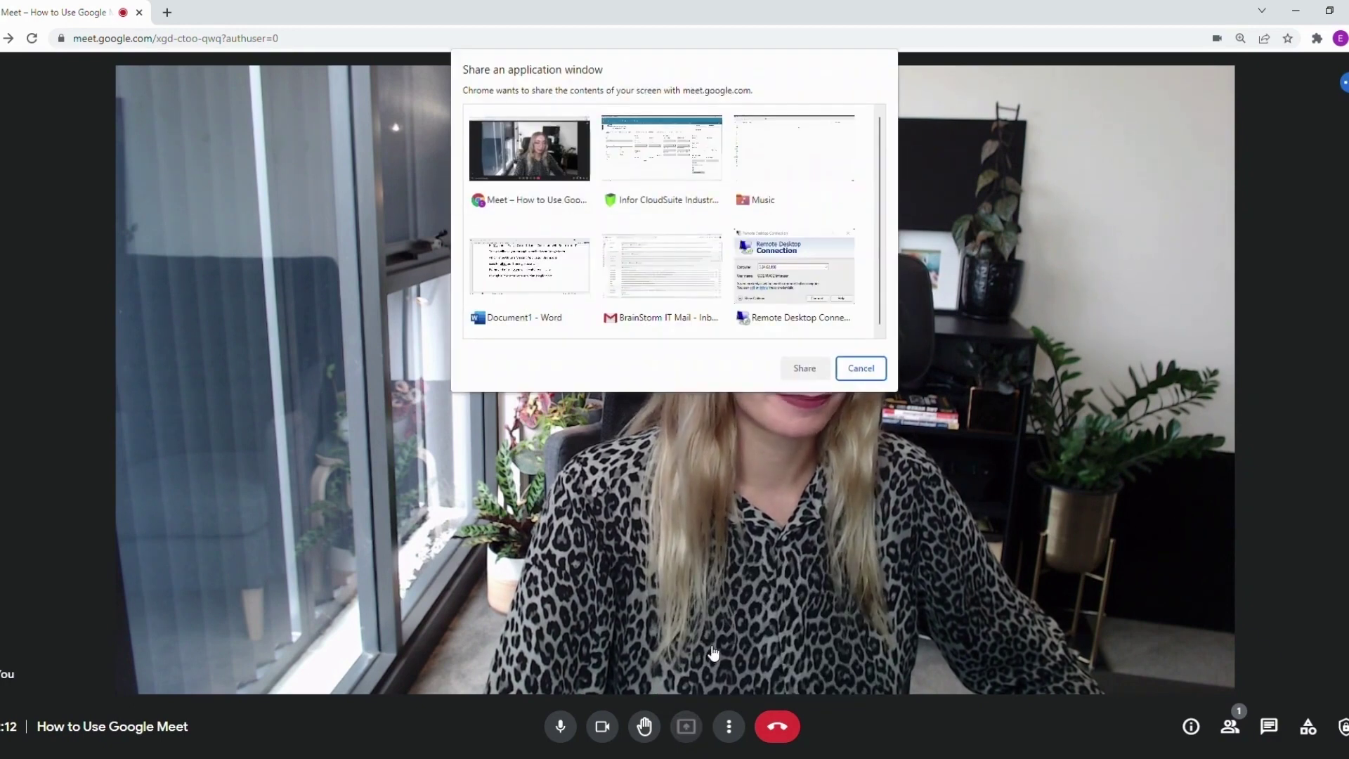
pyautogui.click(656, 167)
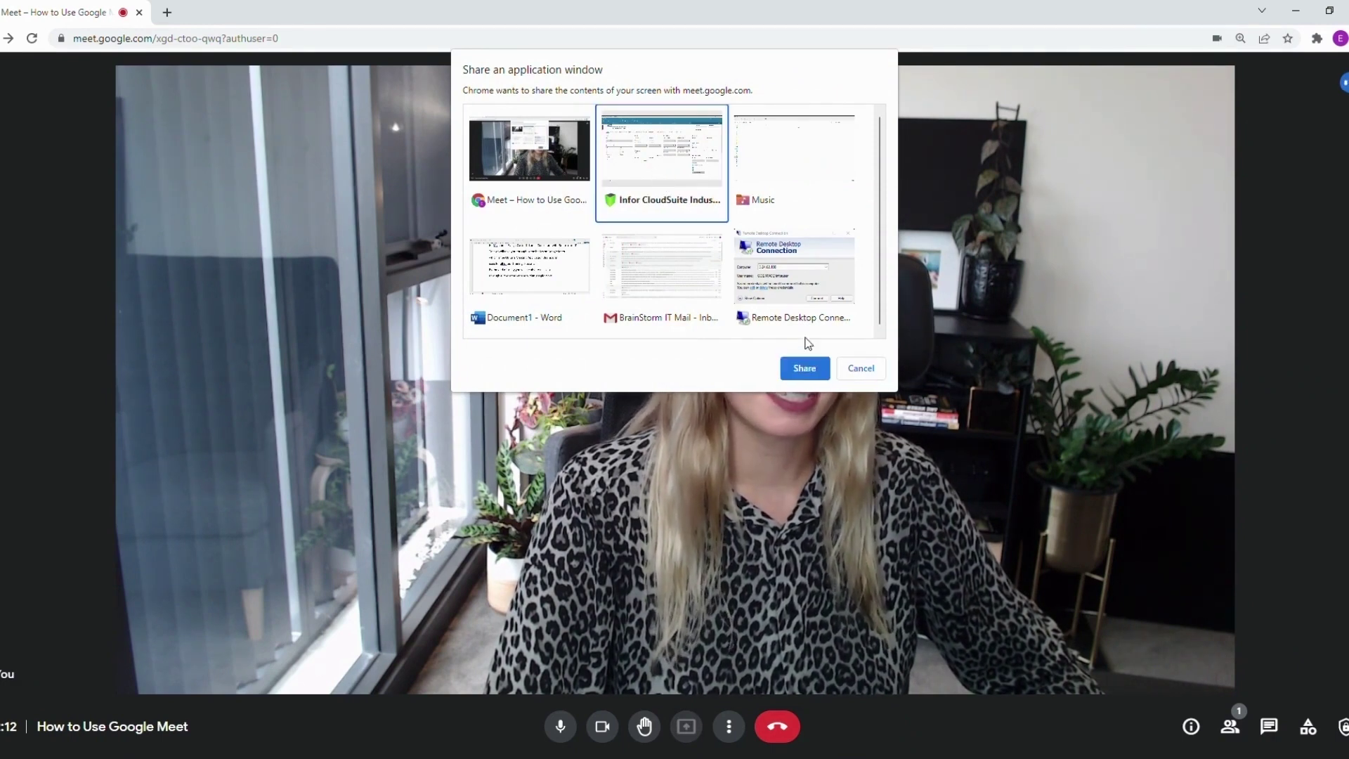
pyautogui.click(805, 367)
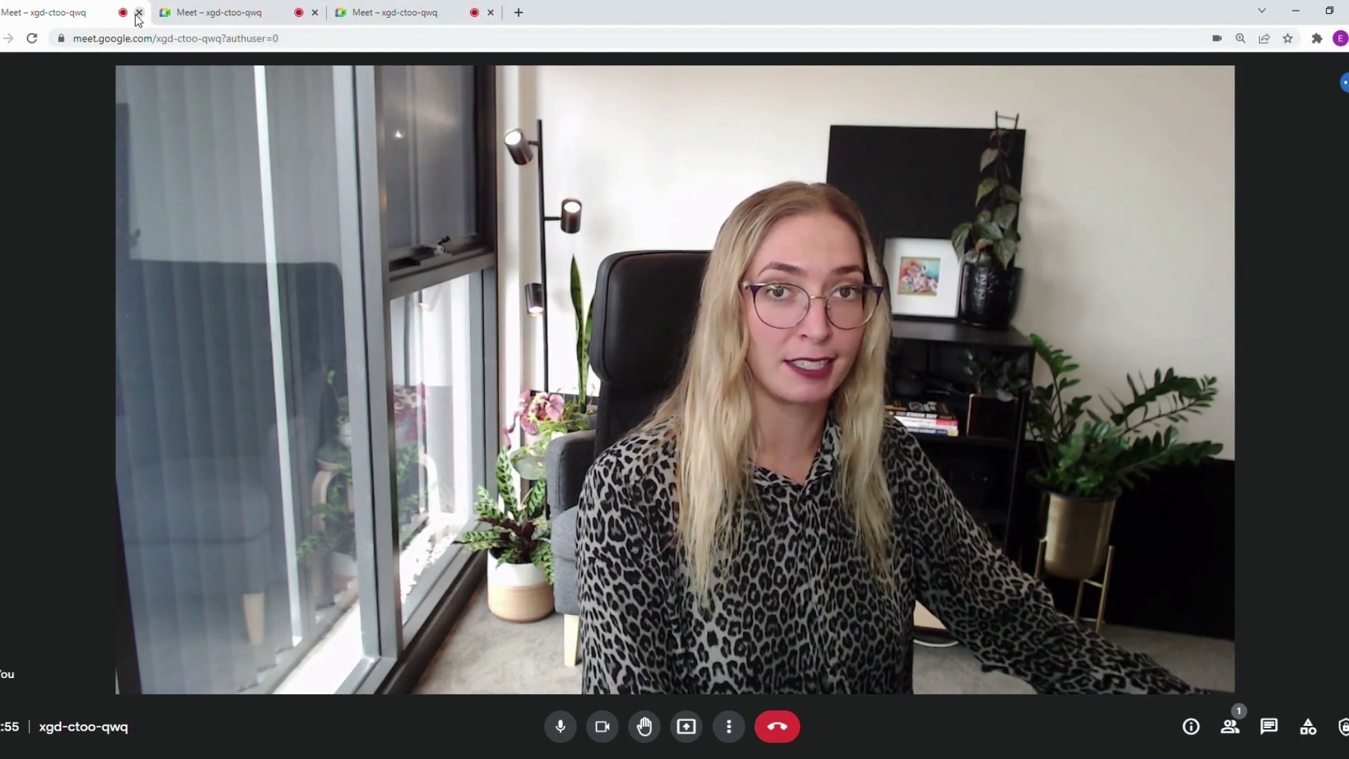
# Look through the open Meet browser tabs, close the second one and return to the tab with the active call
pyautogui.click(236, 19)
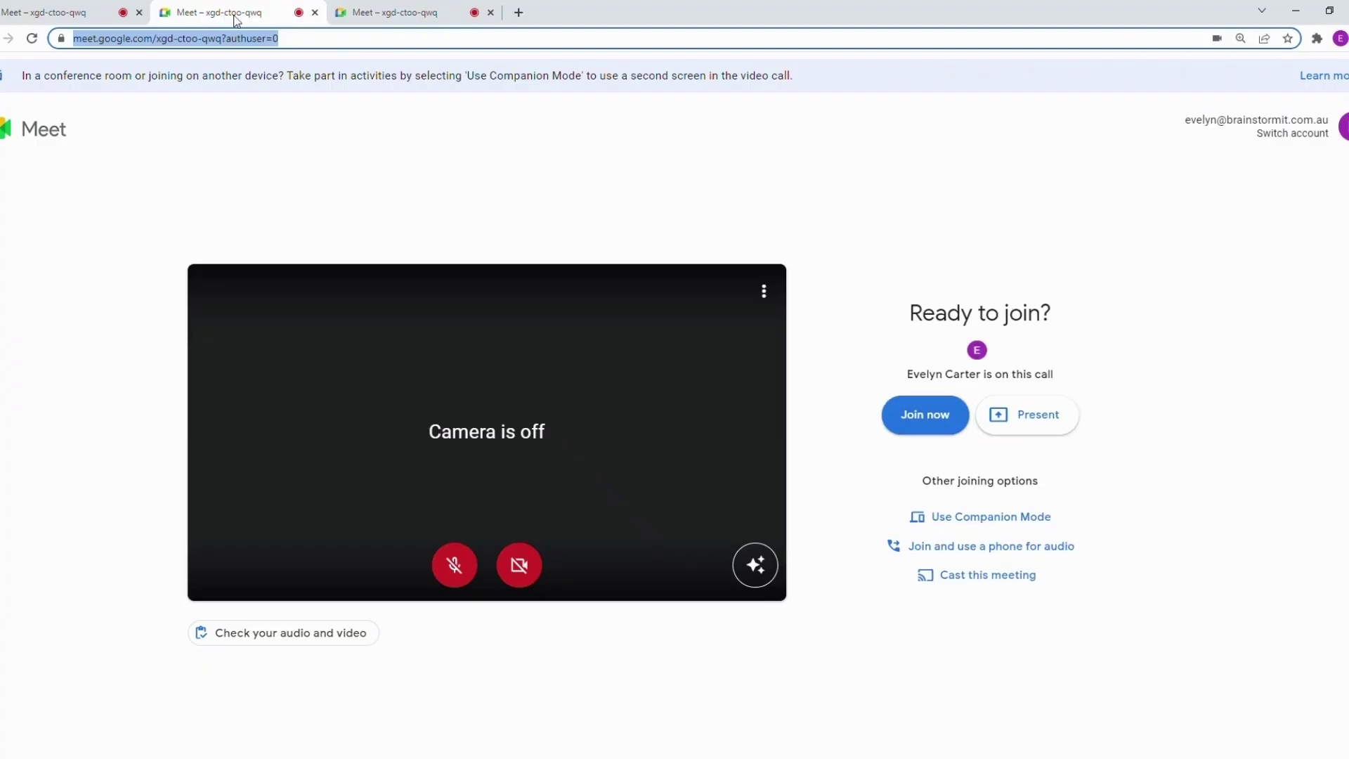
pyautogui.click(421, 14)
pyautogui.click(224, 14)
pyautogui.click(60, 14)
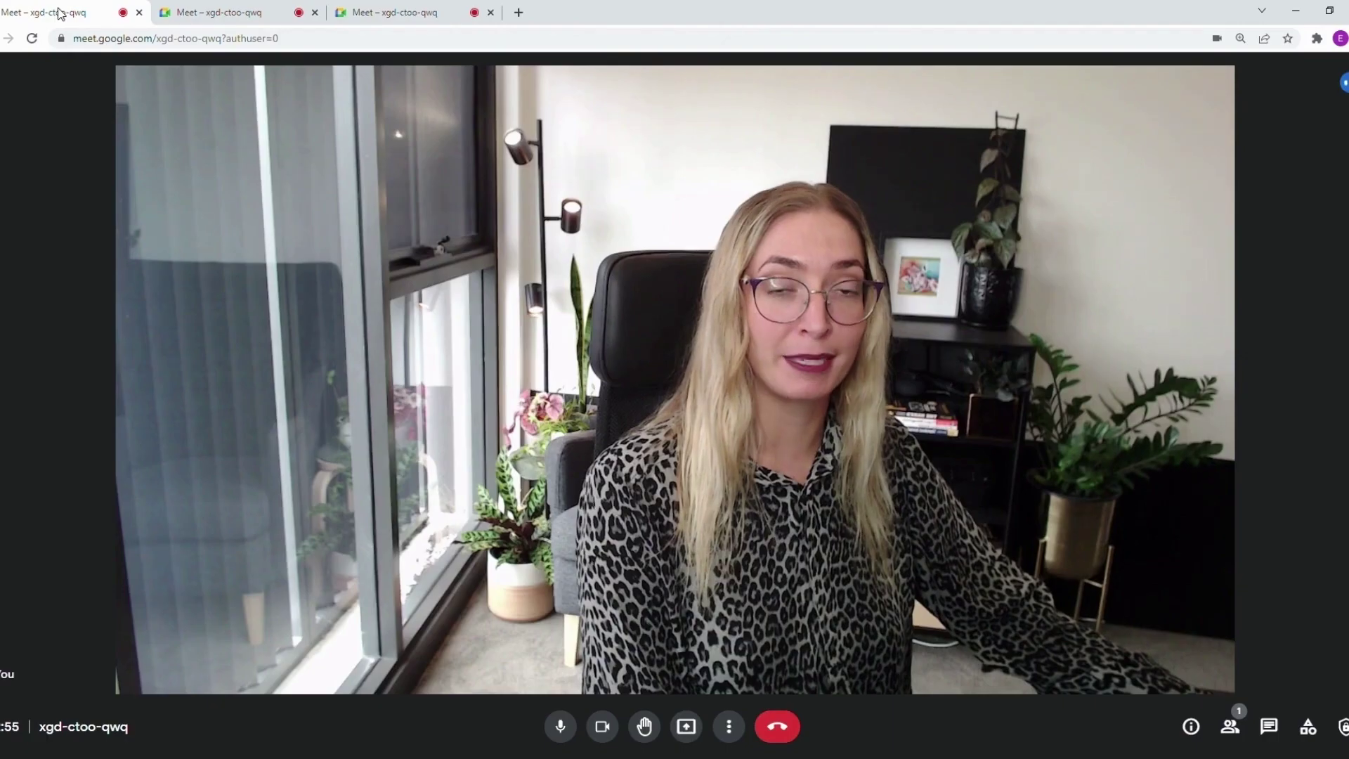
pyautogui.click(269, 16)
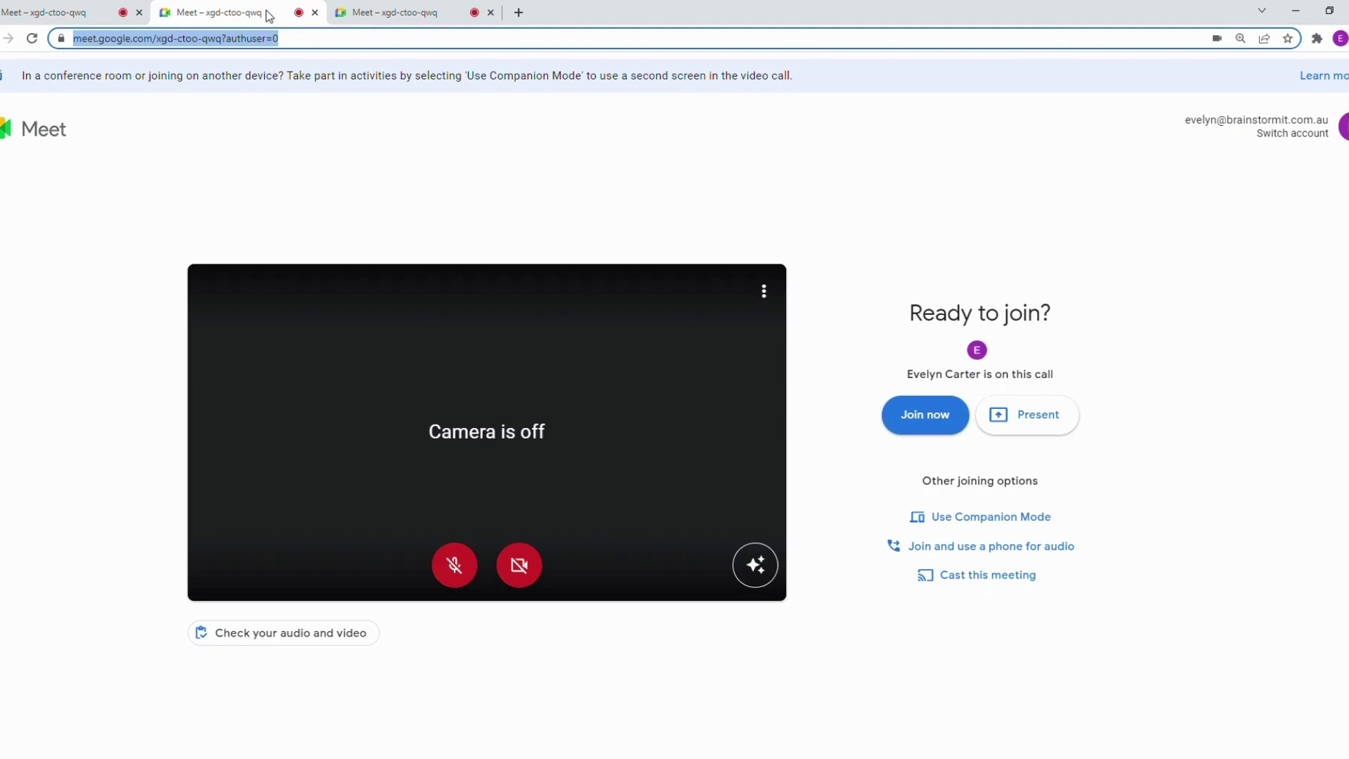
pyautogui.click(315, 13)
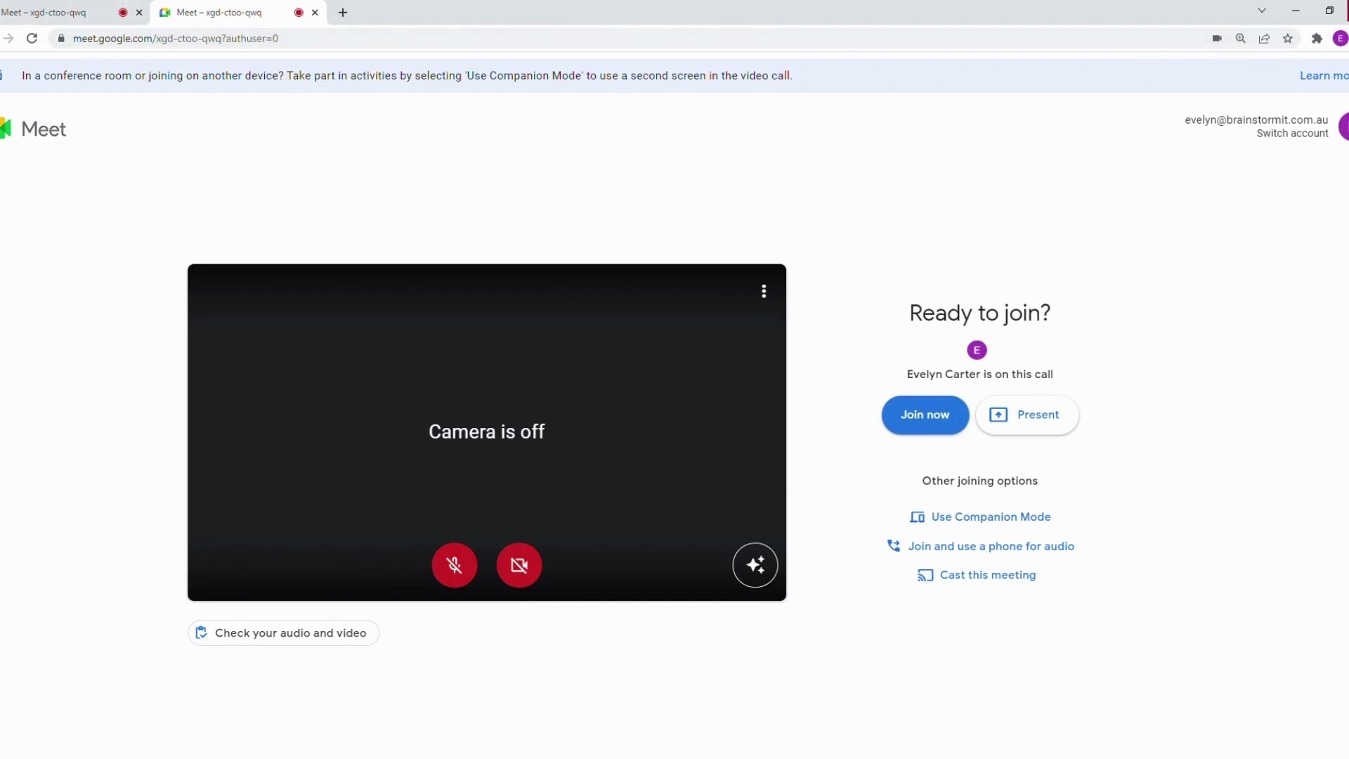
pyautogui.click(71, 20)
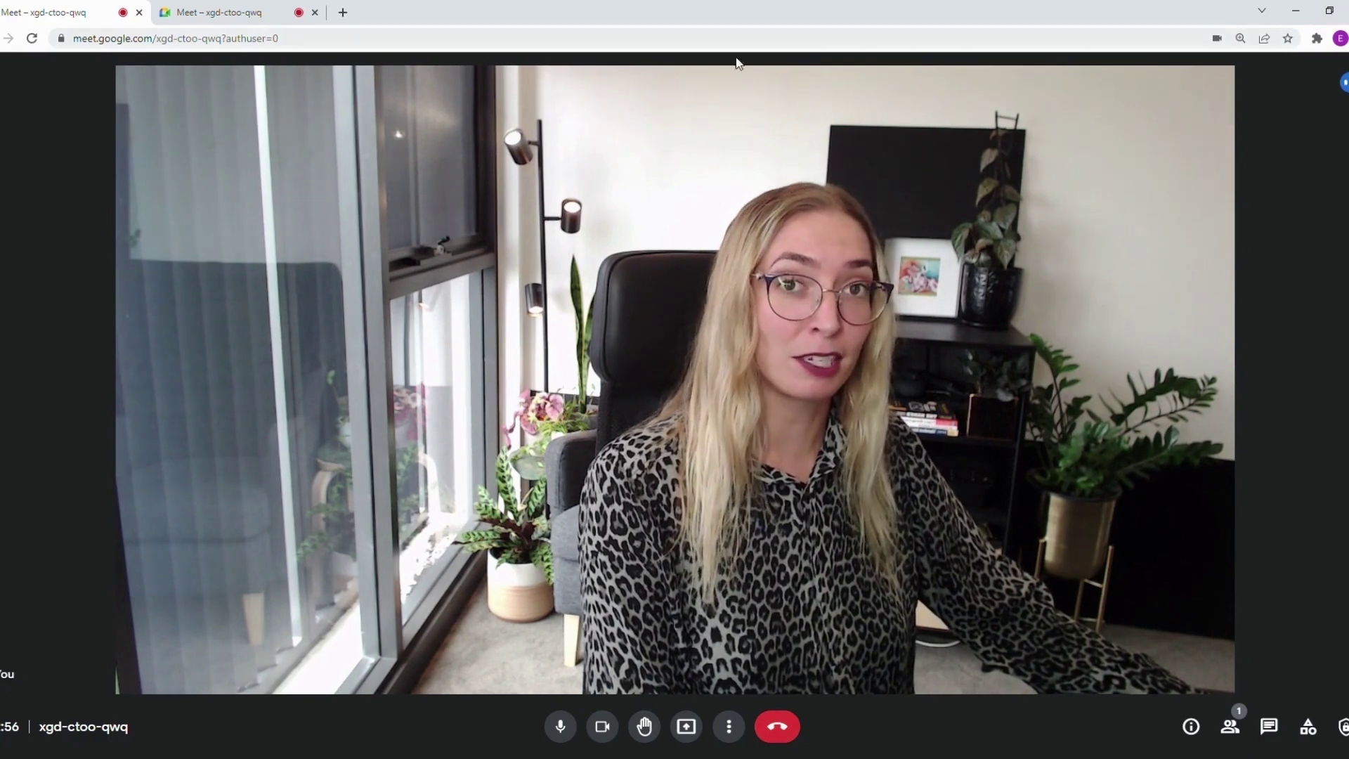
# Close the extra second Meet browser tab, leaving the tab with the active call open
pyautogui.middleClick(245, 15)
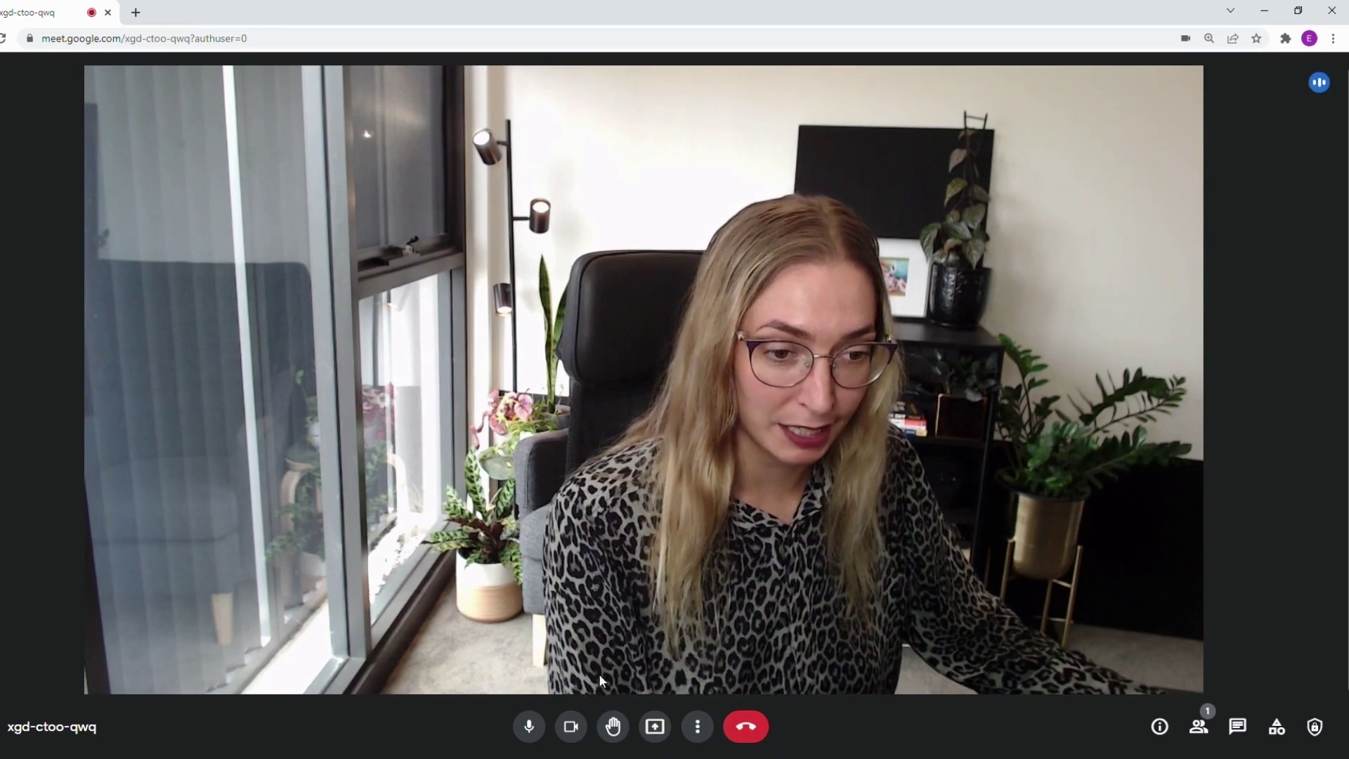
# Review the microphone and speaker choices in the call's audio settings, keeping the default Yeti Stereo Microphone as input, and close the settings
pyautogui.click(698, 727)
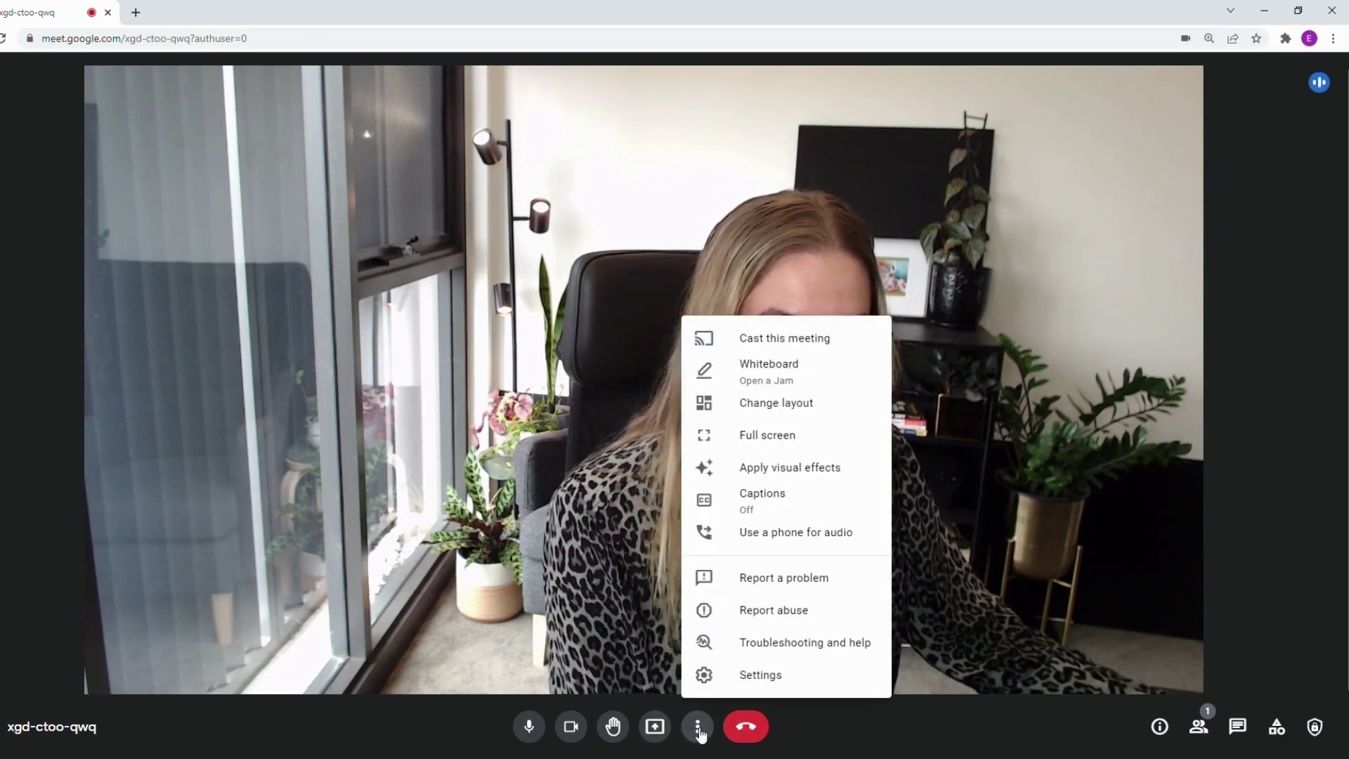
pyautogui.click(787, 678)
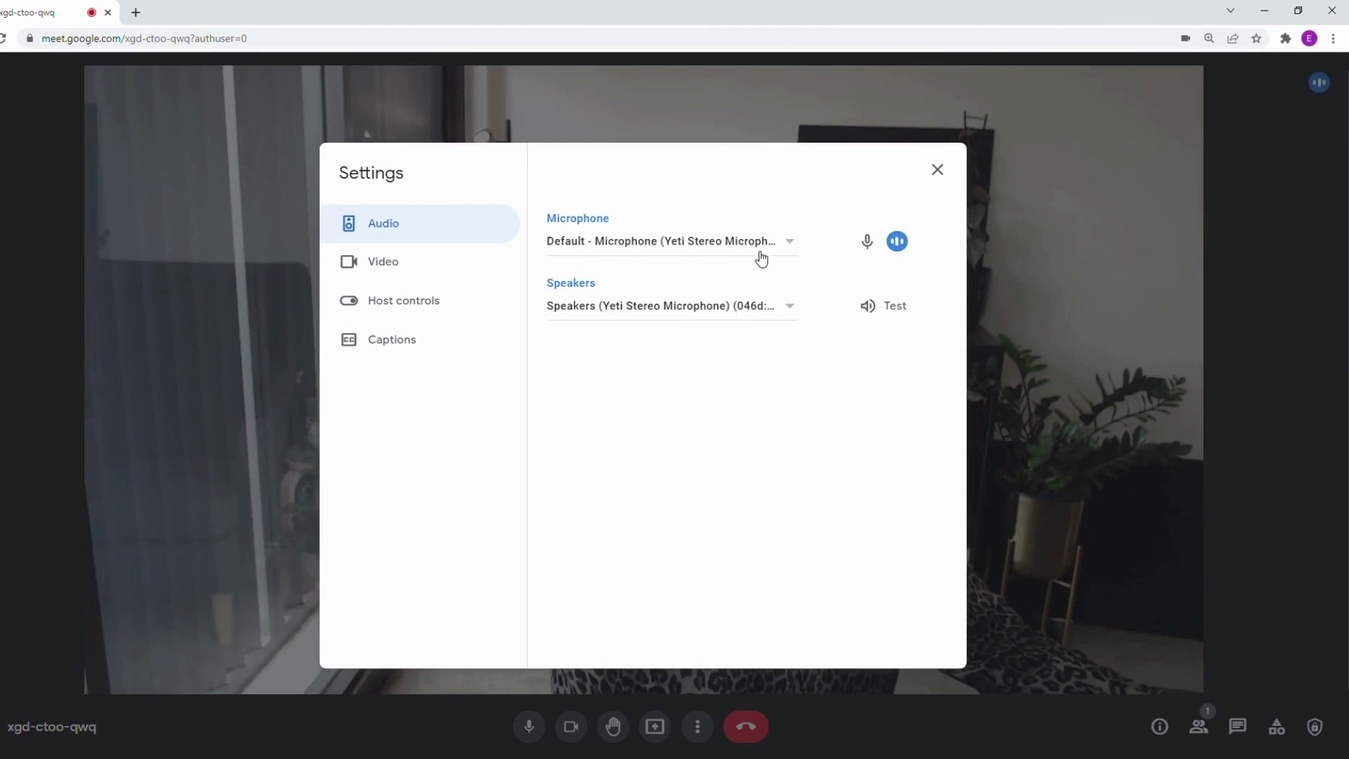
pyautogui.click(685, 254)
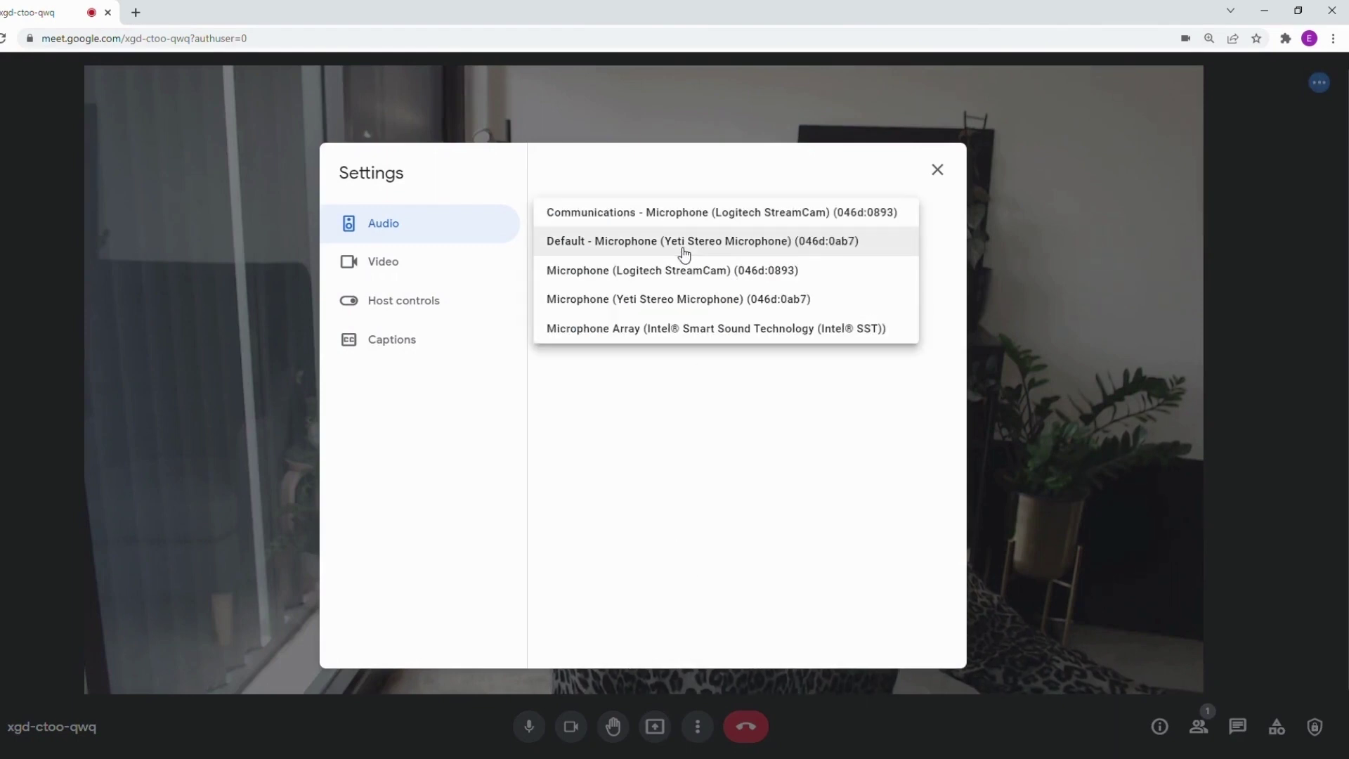
pyautogui.click(684, 248)
pyautogui.click(613, 318)
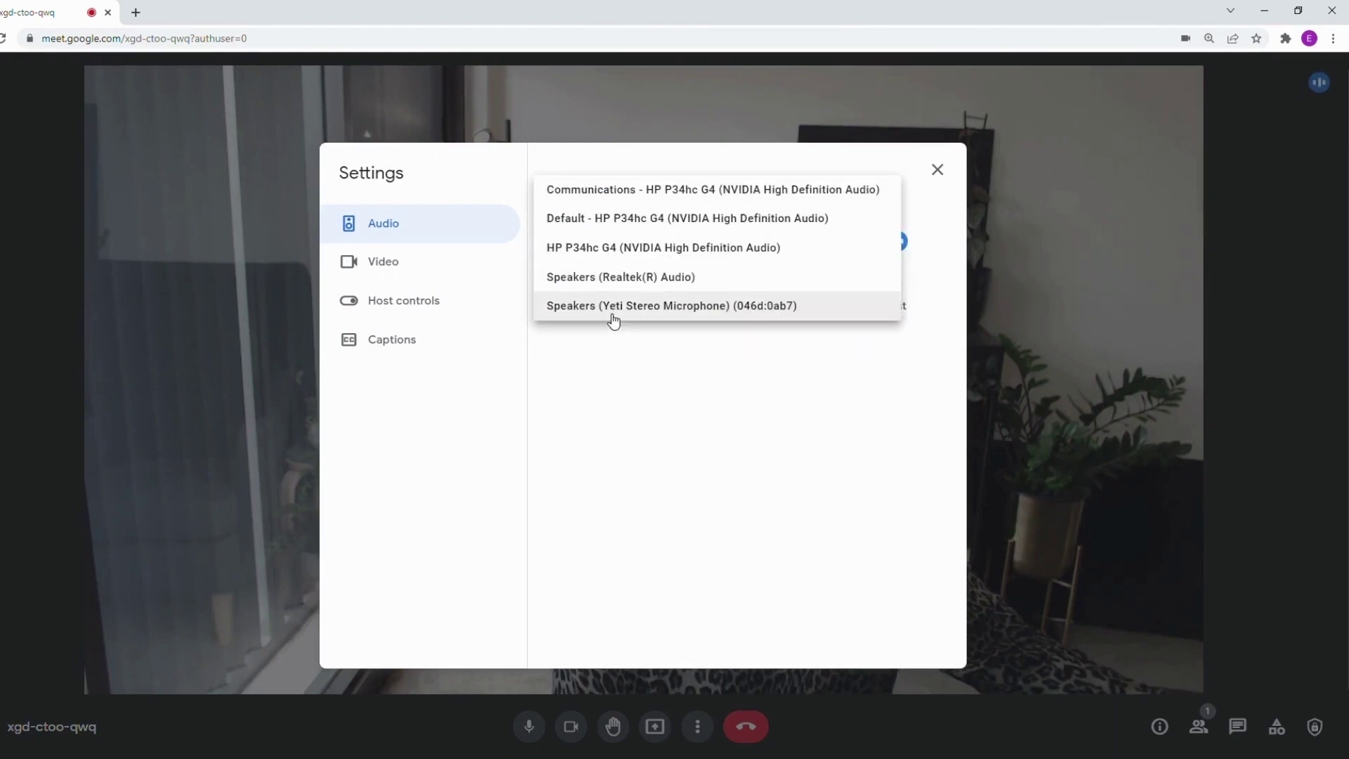
pyautogui.click(601, 339)
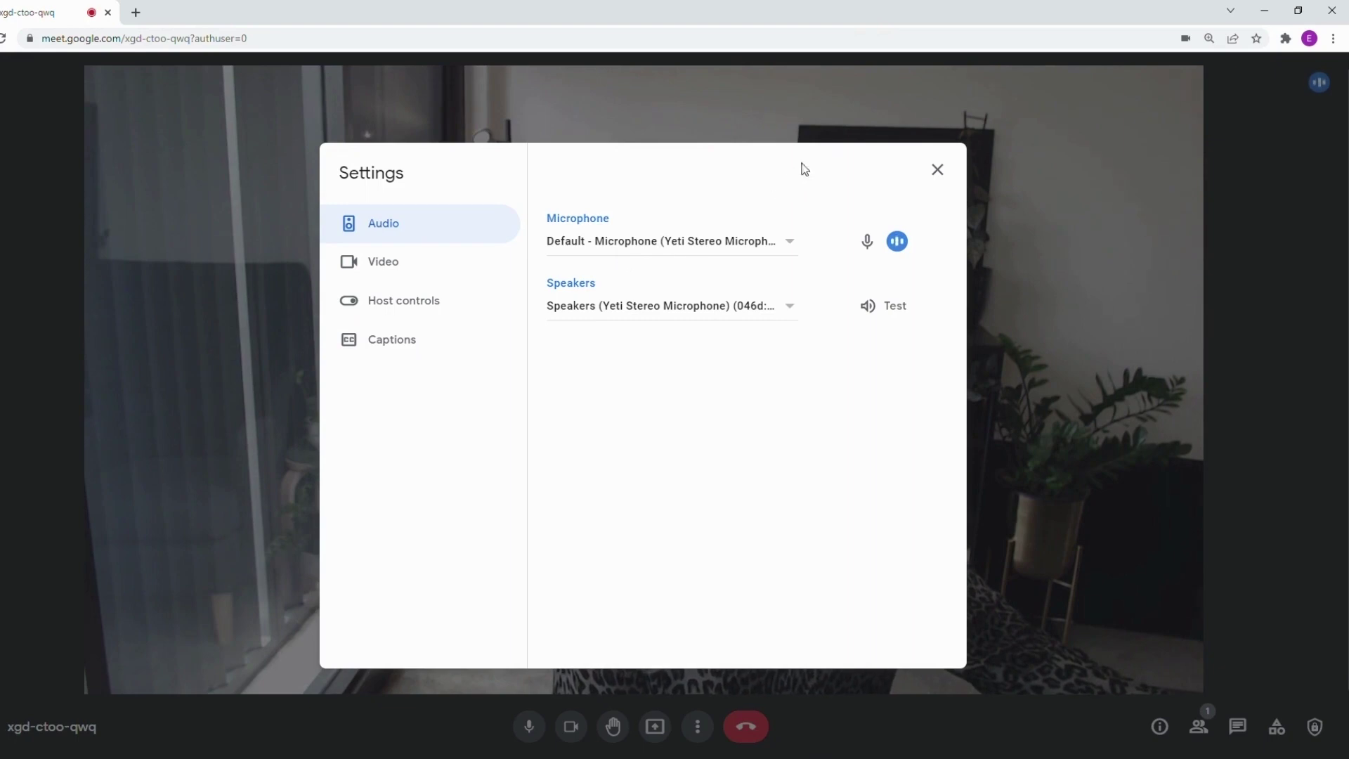
pyautogui.click(937, 170)
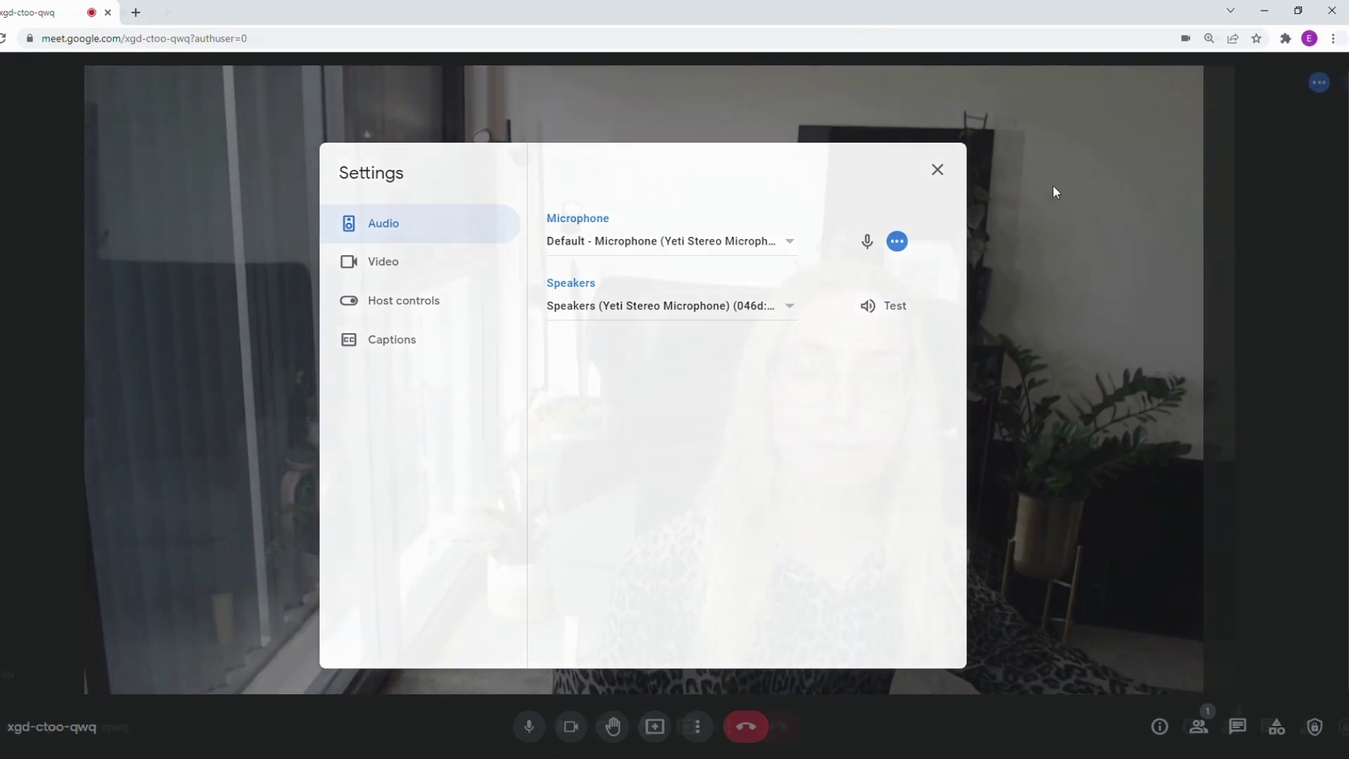